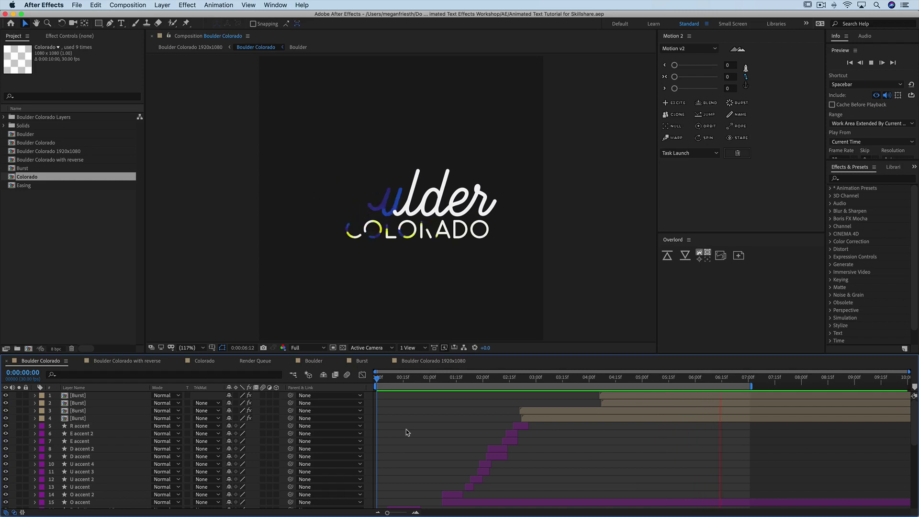
# Play back the Boulder Colorado lettering animation, and scrub its opening to 0:00:00:26
pyautogui.press('space')
pyautogui.press('space')
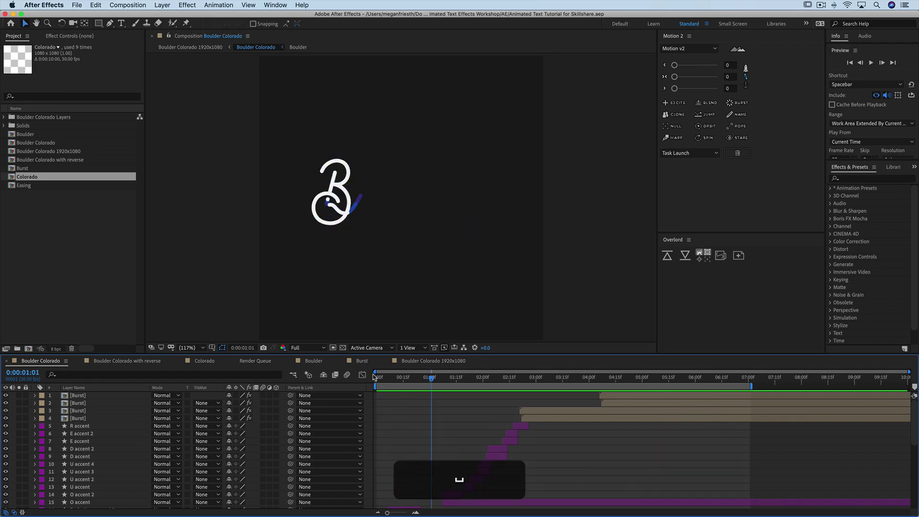
pyautogui.moveTo(378, 379); pyautogui.dragTo(423, 380)
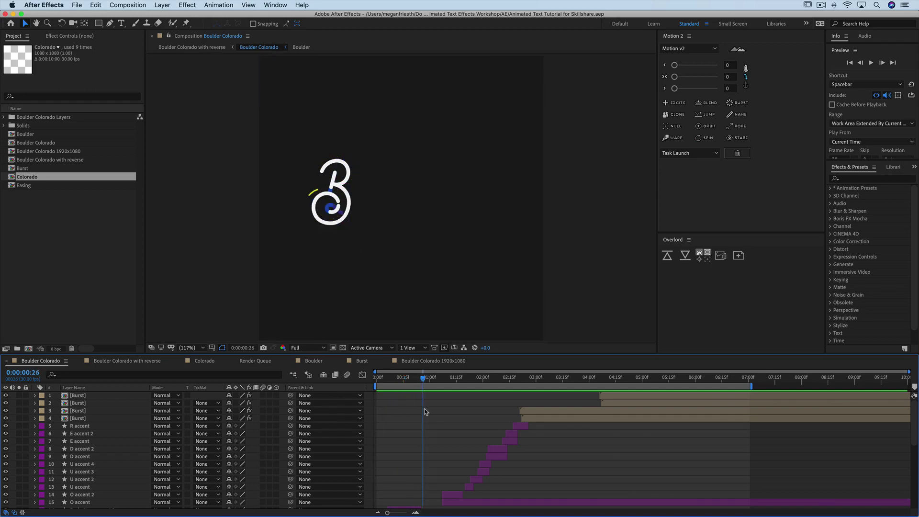
# In the Boulder composition, reveal the keyframed properties of the layers and solo the B - bottom layer
pyautogui.click(309, 363)
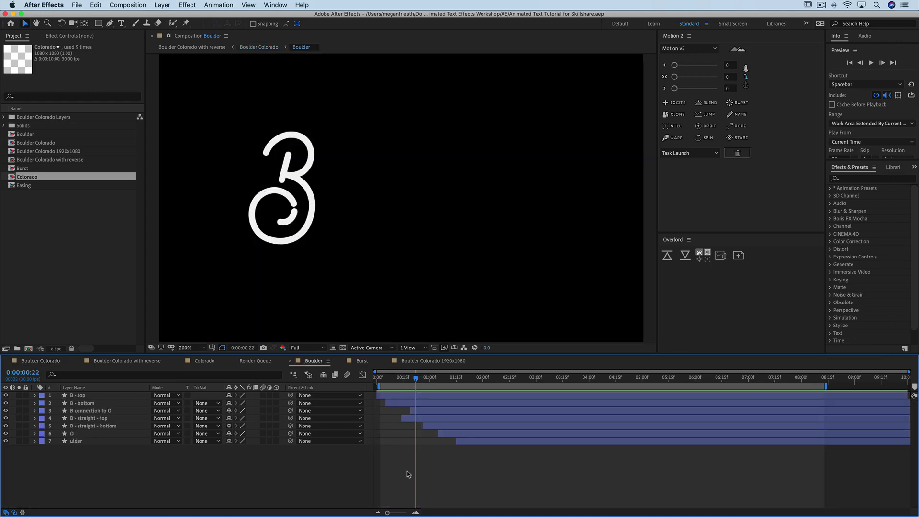
pyautogui.press('u')
pyautogui.click(85, 420)
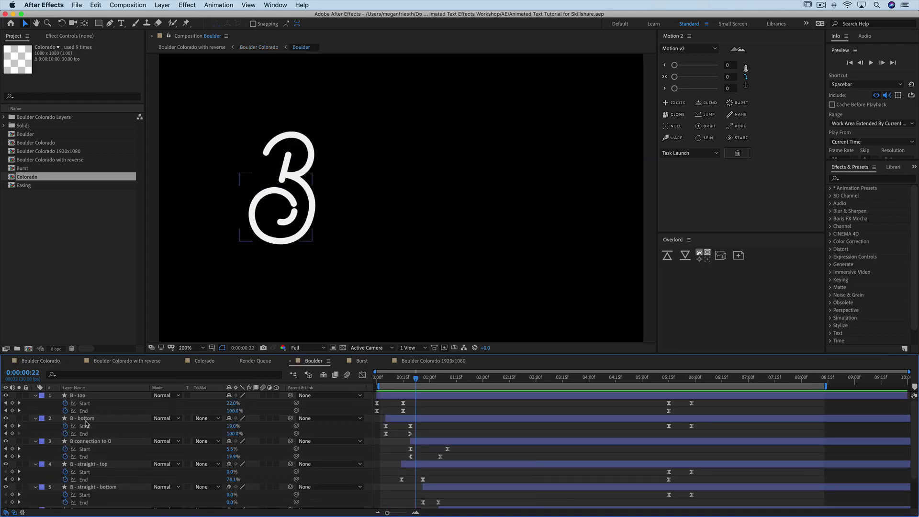
pyautogui.click(84, 420)
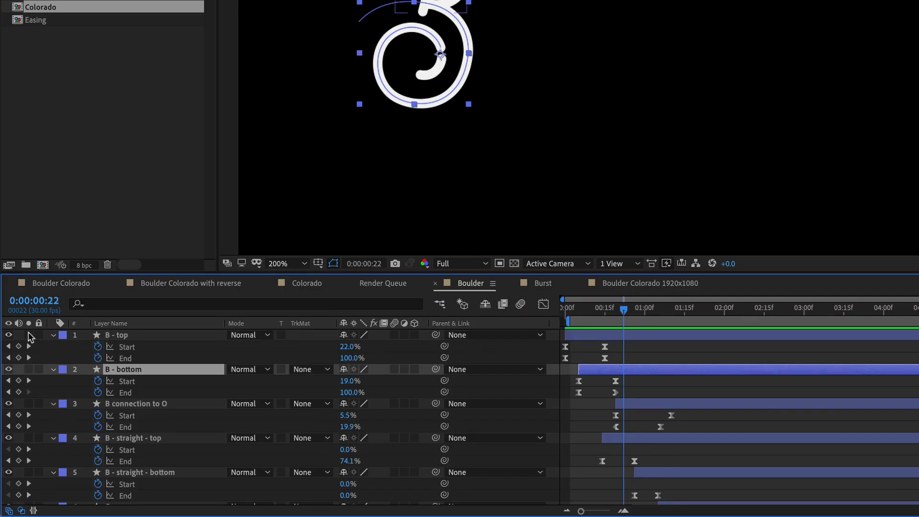
pyautogui.click(28, 369)
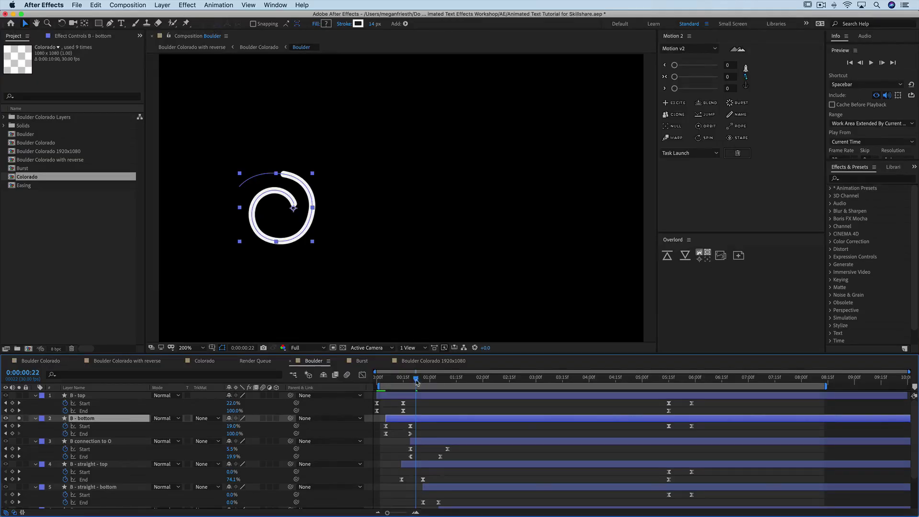
# Preview the soloed B - bottom stroke, return to its first keyframes at 0:00:00:05, and advance frame by frame to 0:00:00:10
pyautogui.press('space')
pyautogui.moveTo(518, 392)
pyautogui.mouseDown()
pyautogui.moveTo(646, 392)
pyautogui.moveTo(385, 392)
pyautogui.mouseUp()
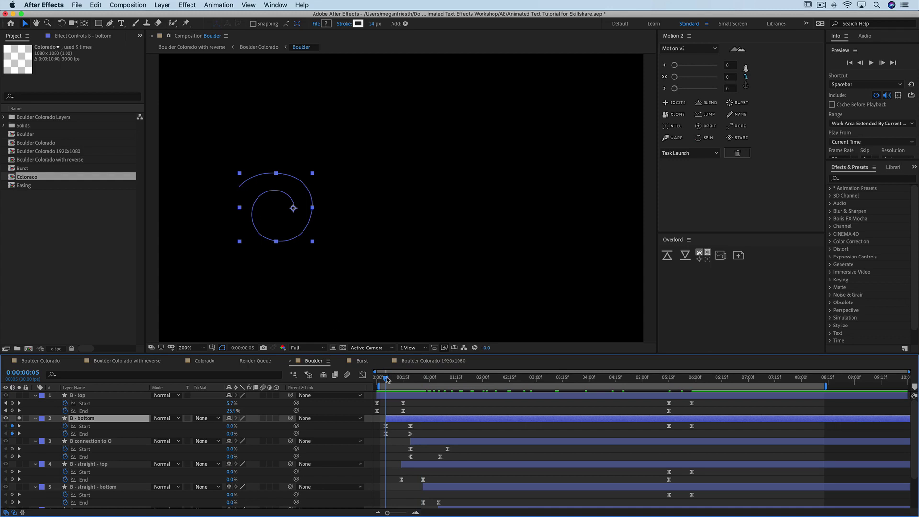
pyautogui.moveTo(386, 380); pyautogui.dragTo(389, 382)
pyautogui.moveTo(389, 382); pyautogui.dragTo(385, 383)
pyautogui.press('pagedown')
pyautogui.press('pagedown')
pyautogui.press('pagedown')
pyautogui.press('pagedown')
pyautogui.press('pagedown')
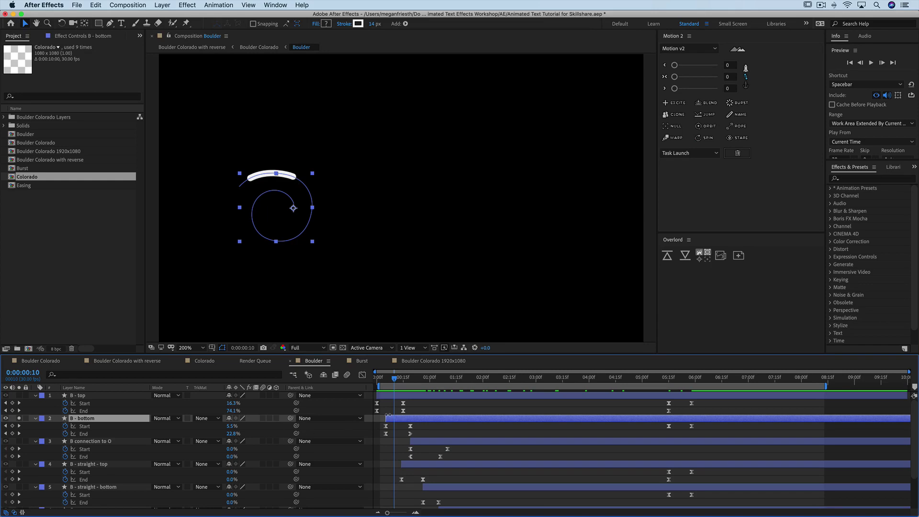
# Scrub B - bottom between its first Start and End keyframes at 0:00:00:05 and the next pair at 0:00:00:19
pyautogui.moveTo(395, 379); pyautogui.dragTo(386, 385)
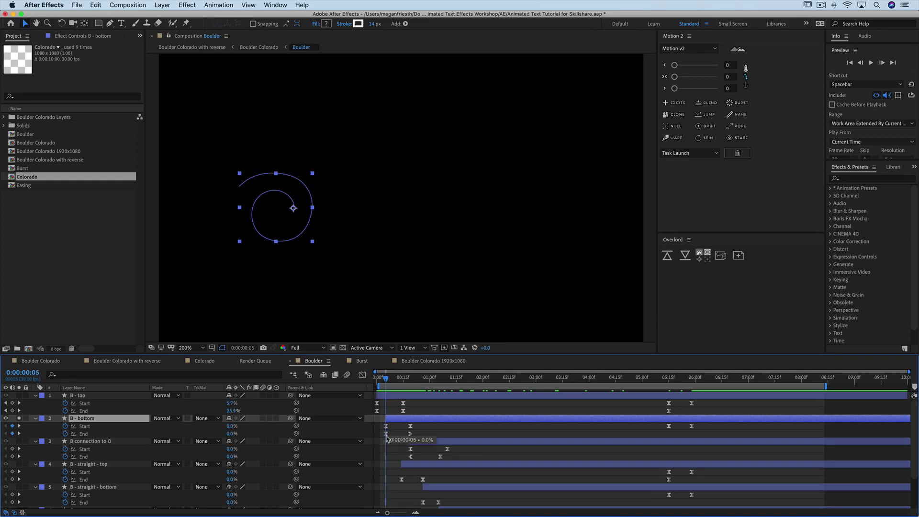
pyautogui.moveTo(386, 379); pyautogui.dragTo(411, 382)
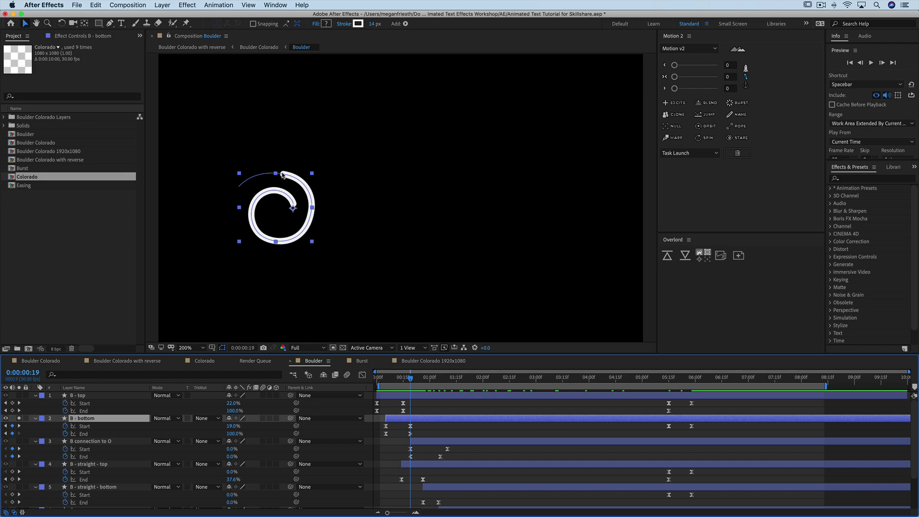
pyautogui.moveTo(387, 382); pyautogui.dragTo(411, 382)
# Check the B - top stroke up to 0:00:00:23, then solo the B connection to O layer in its place
pyautogui.click(81, 397)
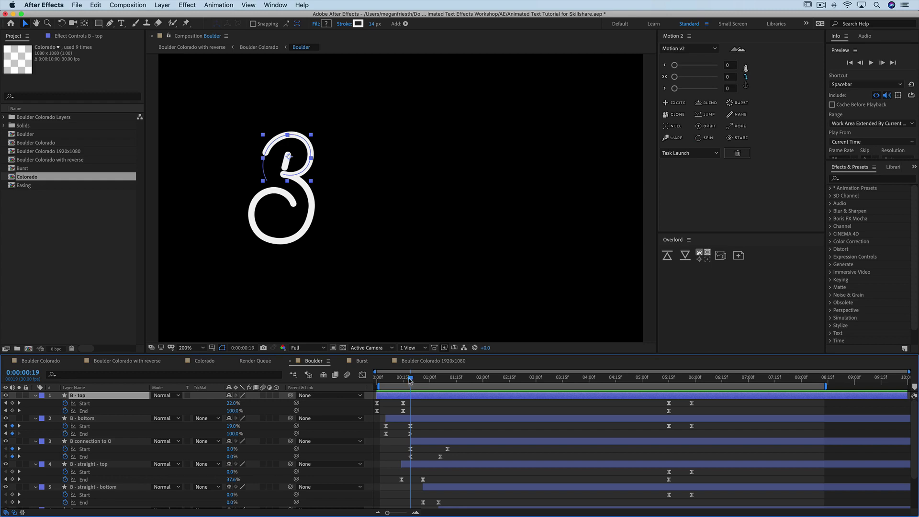
pyautogui.moveTo(409, 380)
pyautogui.mouseDown()
pyautogui.moveTo(377, 380)
pyautogui.moveTo(418, 381)
pyautogui.mouseUp()
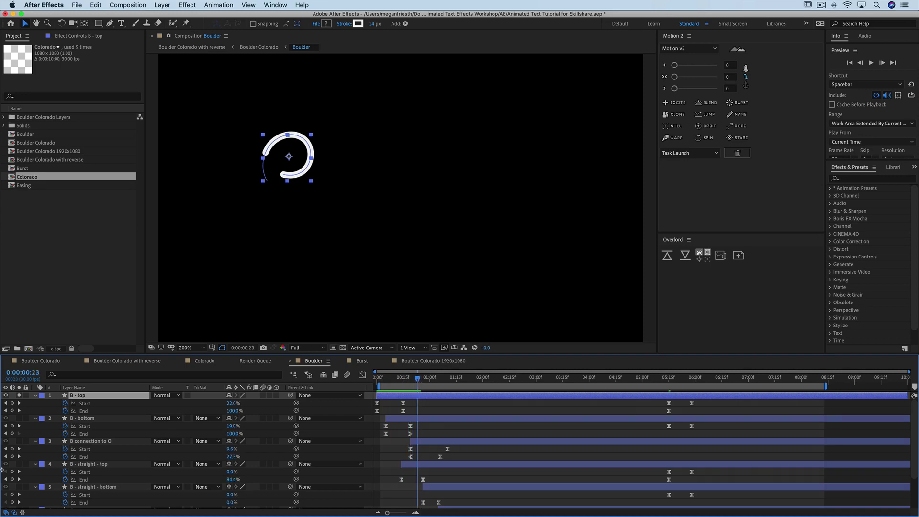
pyautogui.click(18, 441)
pyautogui.click(18, 395)
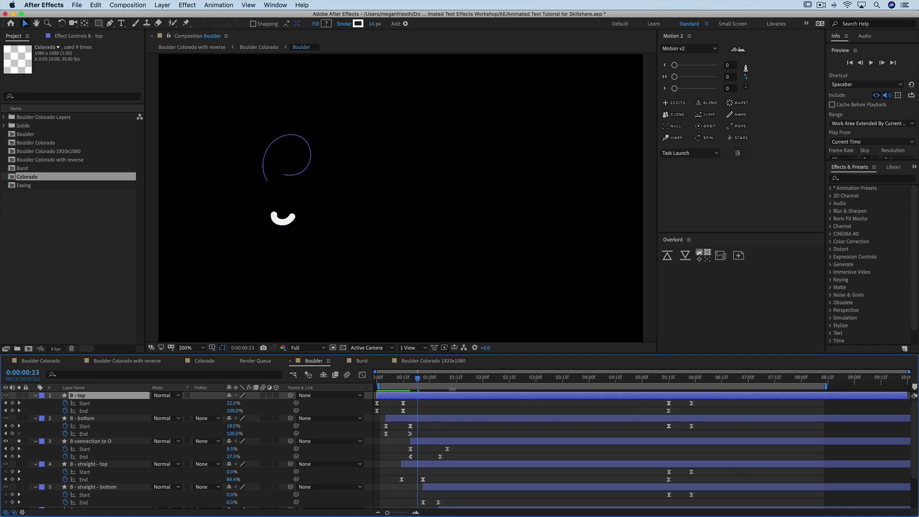
# Select B connection to O and scrub its stroke from the keyframes at 0:00:00:19 to the second End keyframe at 0:00:01:06
pyautogui.moveTo(417, 381)
pyautogui.mouseDown()
pyautogui.moveTo(426, 381)
pyautogui.moveTo(407, 382)
pyautogui.moveTo(456, 381)
pyautogui.mouseUp()
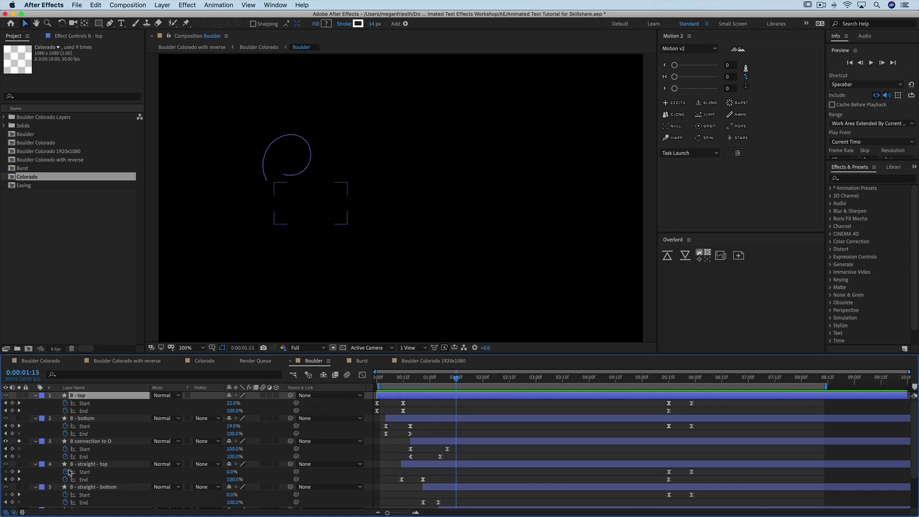
pyautogui.click(93, 441)
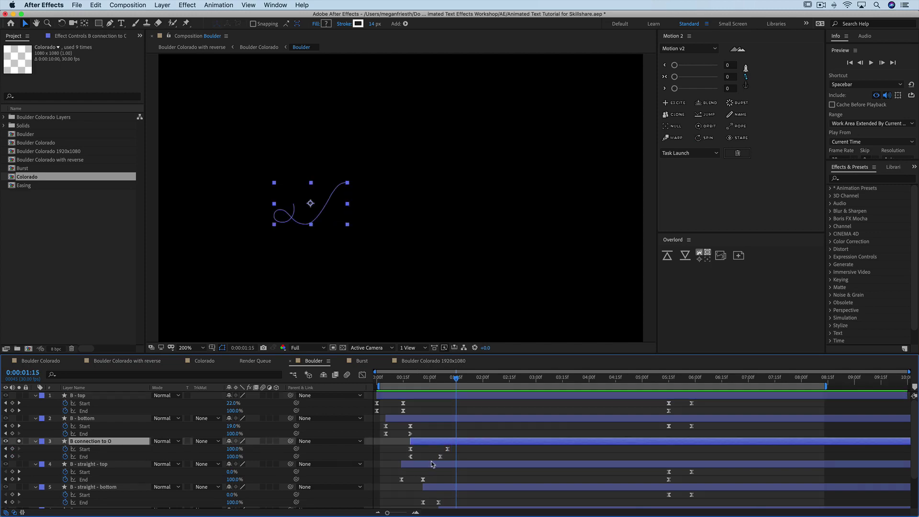
pyautogui.moveTo(408, 384); pyautogui.dragTo(410, 385)
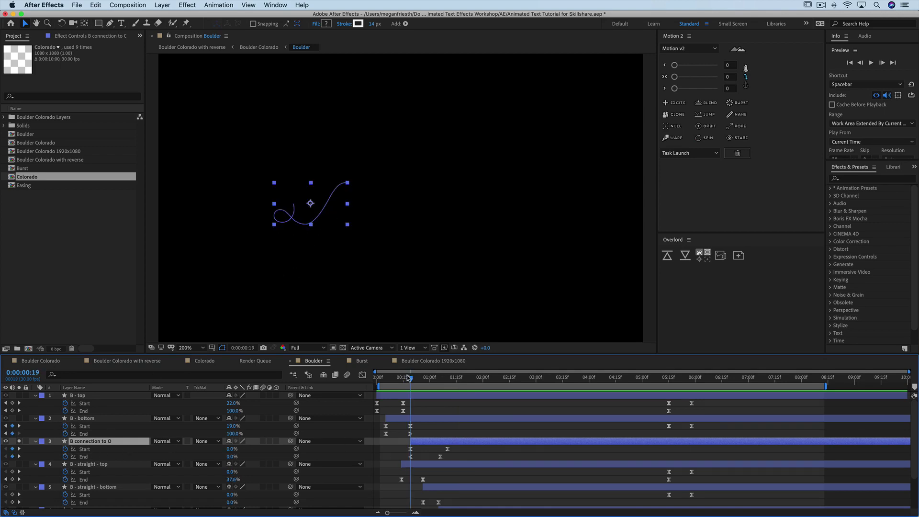
pyautogui.moveTo(408, 378); pyautogui.dragTo(440, 381)
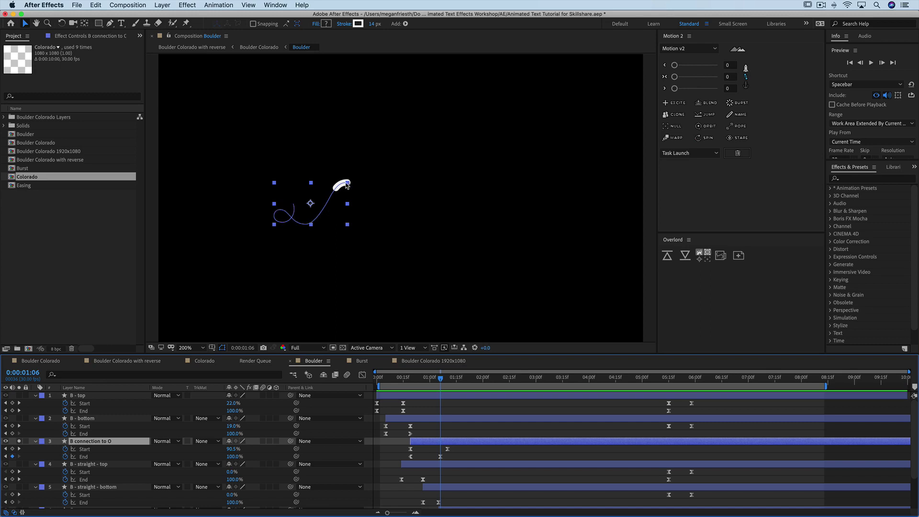
# Try aligning B connection to O's second Start keyframe with the End keyframe at 0:00:01:06 and making all four keyframes linear, then undo it
pyautogui.click(447, 449)
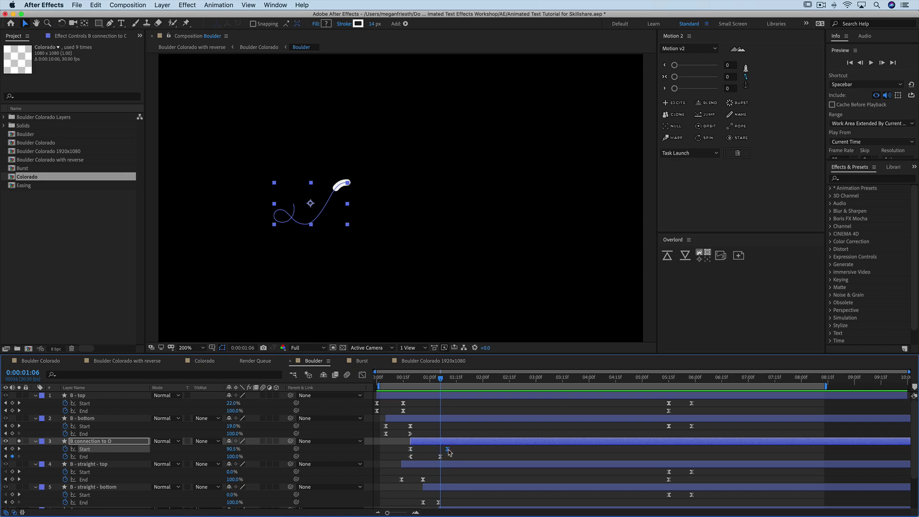
pyautogui.moveTo(447, 449); pyautogui.dragTo(440, 450)
pyautogui.moveTo(454, 447); pyautogui.dragTo(399, 463)
pyautogui.press('super')
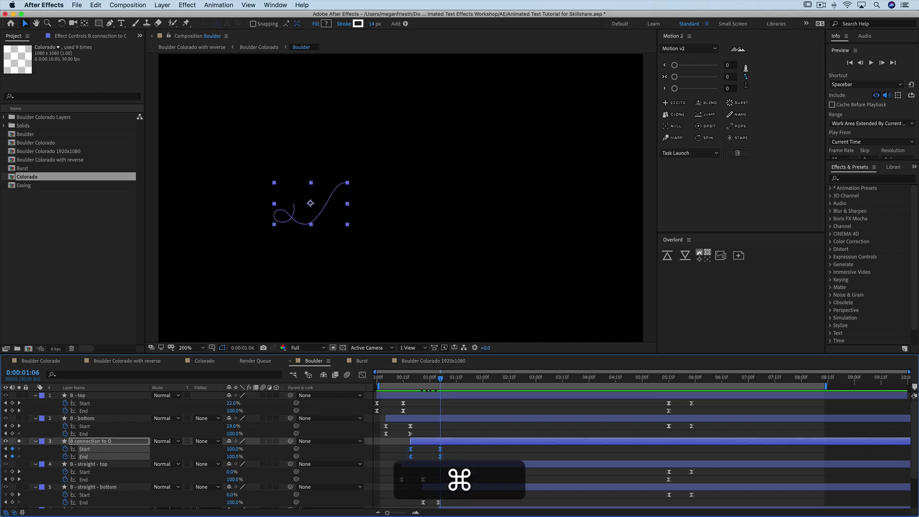
pyautogui.scroll(-1, 400, 464)
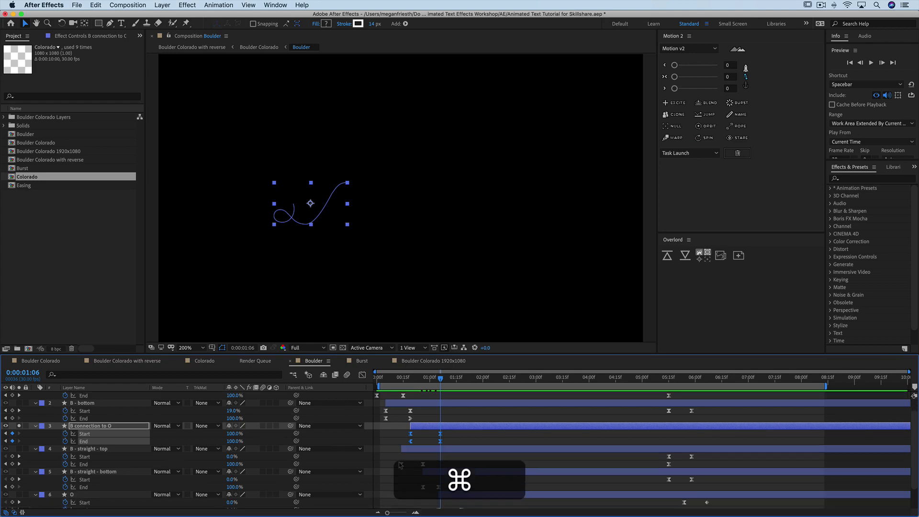
pyautogui.click(416, 445)
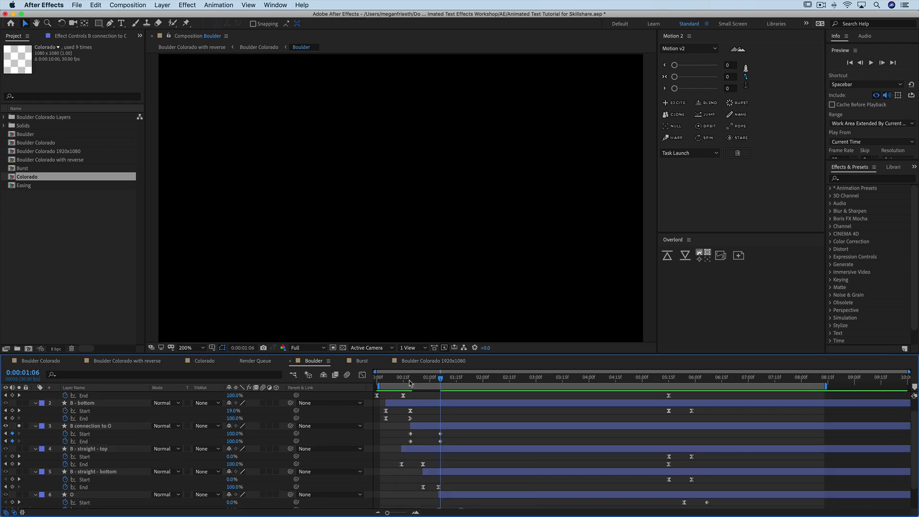
pyautogui.moveTo(411, 381)
pyautogui.mouseDown()
pyautogui.moveTo(443, 382)
pyautogui.moveTo(426, 381)
pyautogui.mouseUp()
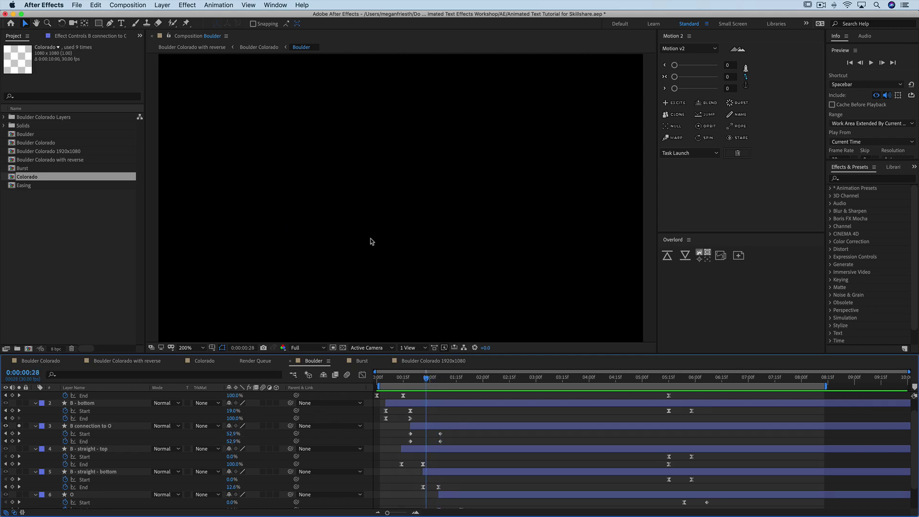
pyautogui.press('super+z')
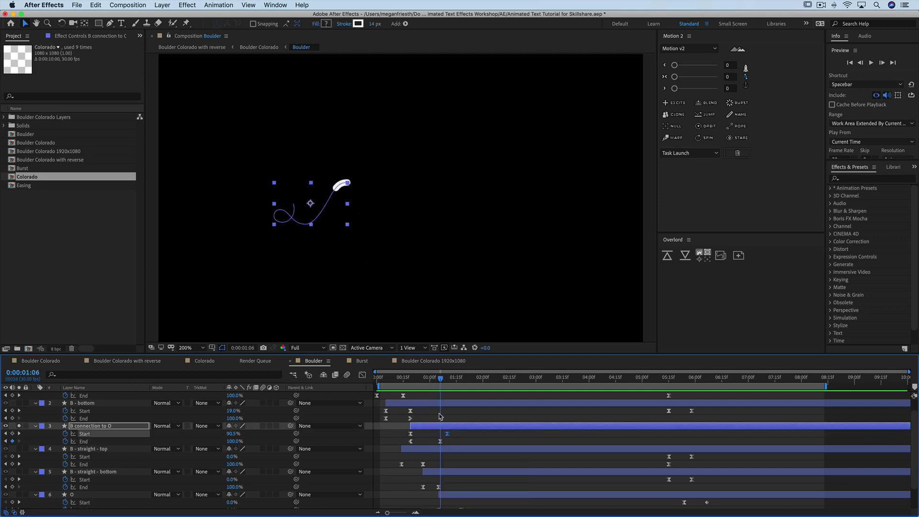
# Compare the Start and End curves of B connection to O in the Graph Editor, then return to the keyframe view
pyautogui.moveTo(461, 436); pyautogui.dragTo(396, 452)
pyautogui.click(361, 375)
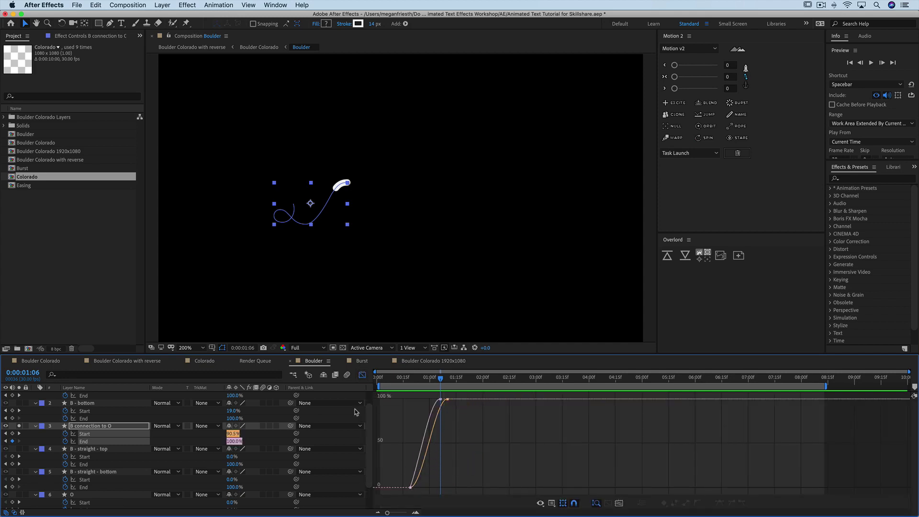
pyautogui.click(361, 375)
# Select B connection to O's second Start keyframe and scrub from 0:00:01:06 past it to watch the stroke finish
pyautogui.click(455, 437)
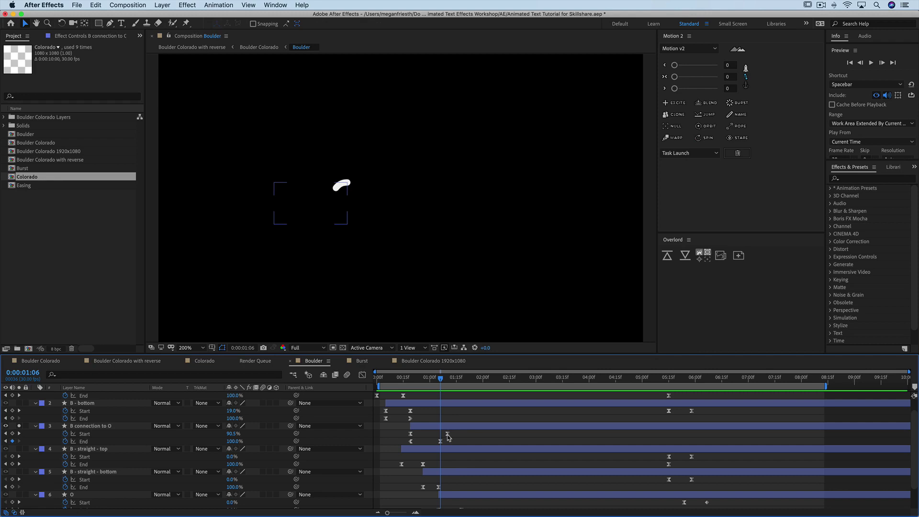
pyautogui.click(448, 435)
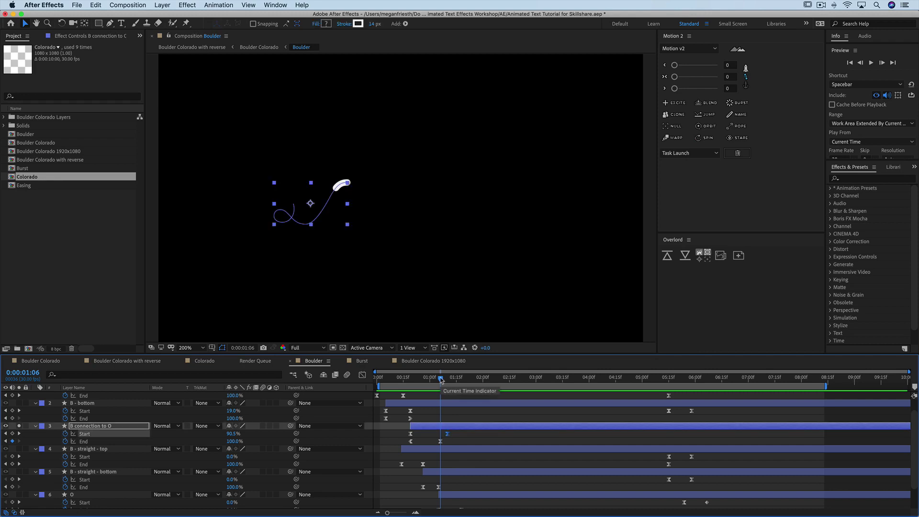
pyautogui.moveTo(440, 380)
pyautogui.mouseDown()
pyautogui.moveTo(404, 380)
pyautogui.moveTo(452, 381)
pyautogui.mouseUp()
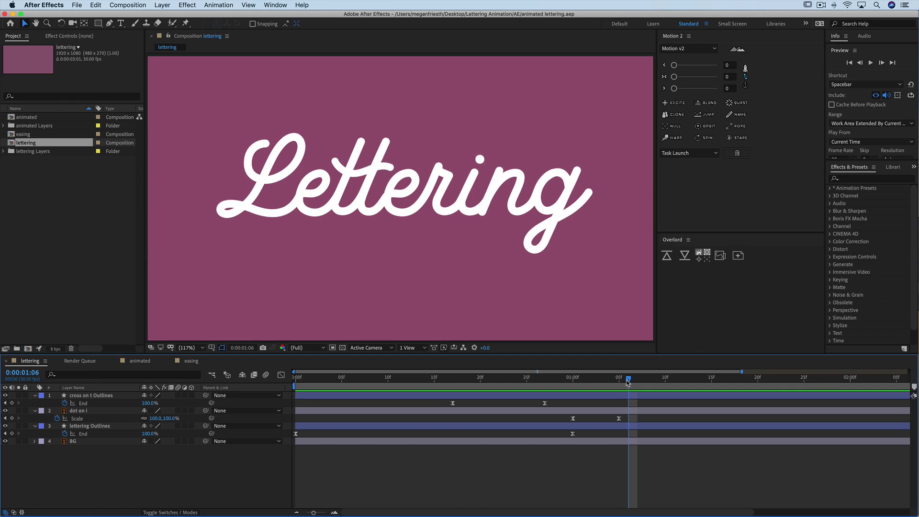
# At 0:00:01:00 in the lettering composition, draw a three-point curved path with the Pen tool from the g's tail up and over to the i
pyautogui.moveTo(628, 381); pyautogui.dragTo(574, 396)
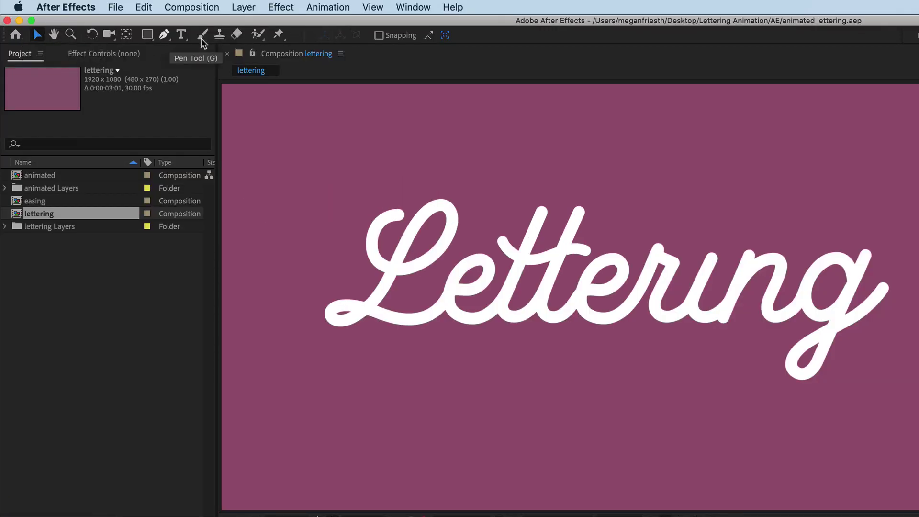
pyautogui.click(164, 36)
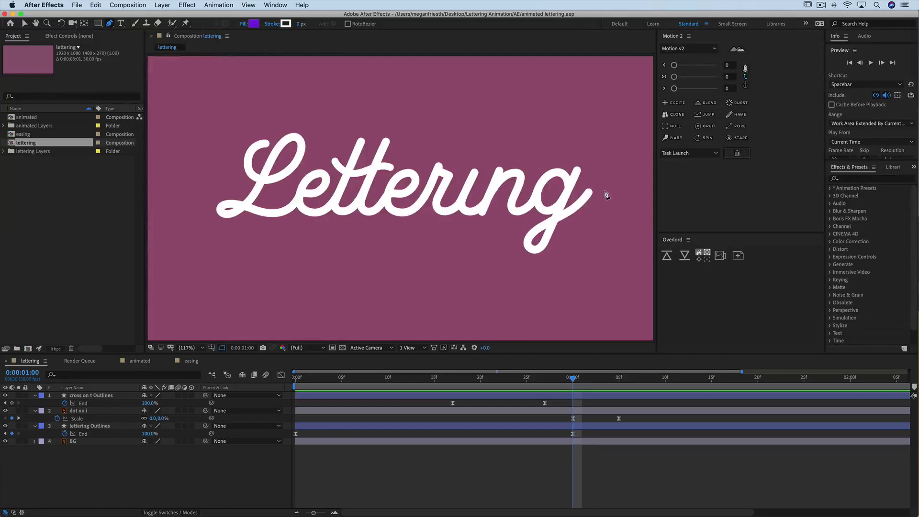
pyautogui.click(591, 196)
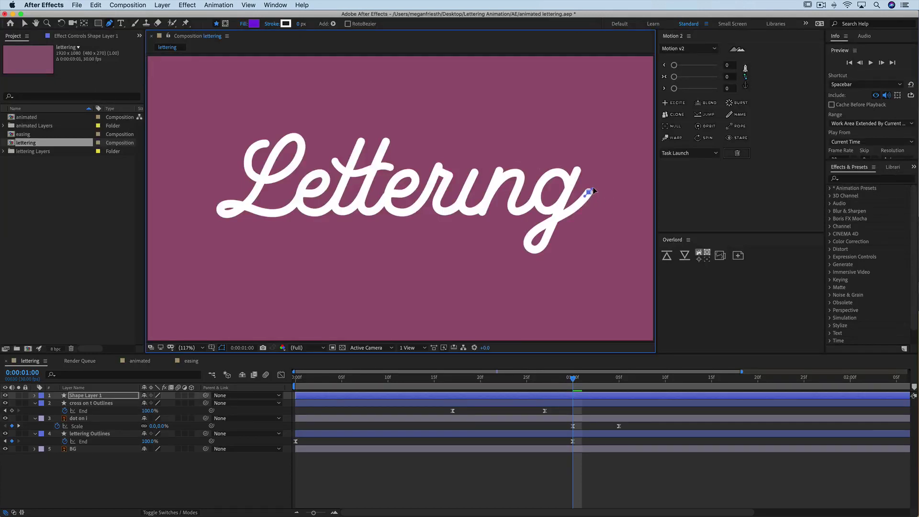
pyautogui.click(570, 119)
pyautogui.moveTo(565, 119); pyautogui.dragTo(531, 112)
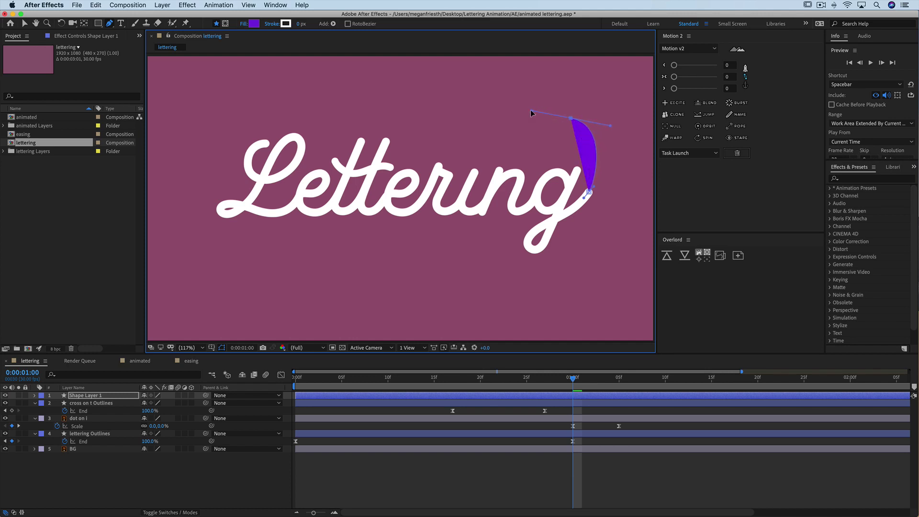
pyautogui.moveTo(479, 163); pyautogui.dragTo(467, 192)
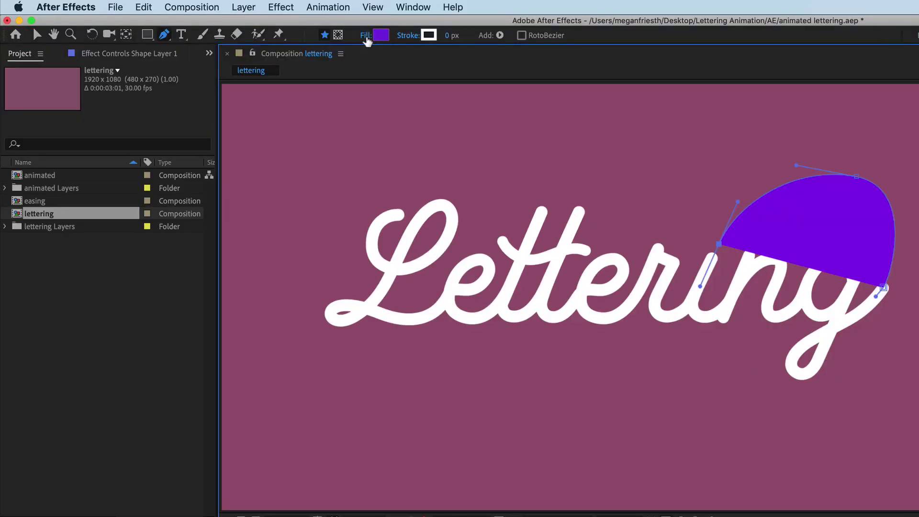
# Set the new curved shape's fill to None in its fill options
pyautogui.click(367, 35)
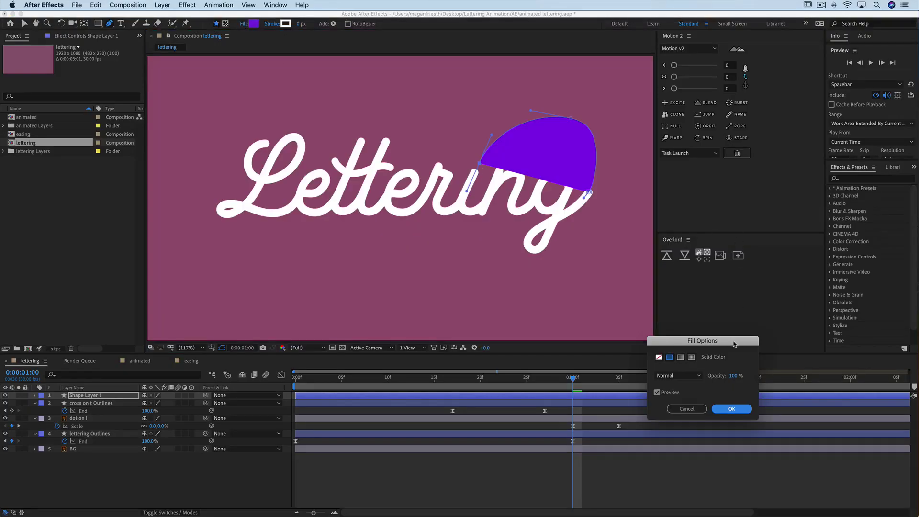
pyautogui.moveTo(735, 344); pyautogui.dragTo(434, 155)
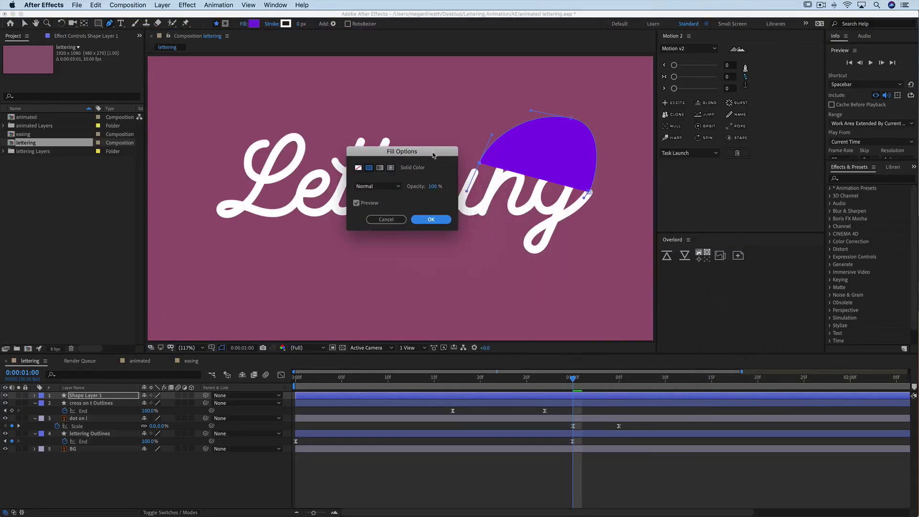
pyautogui.click(358, 168)
pyautogui.click(431, 219)
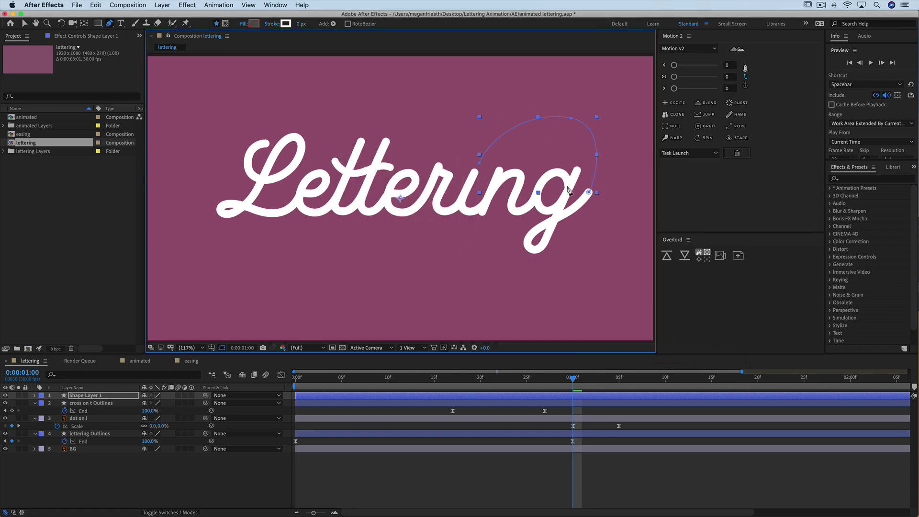
# Set the new curved shape's stroke to white (FFFFFF) with a width of 30 px
pyautogui.click(286, 24)
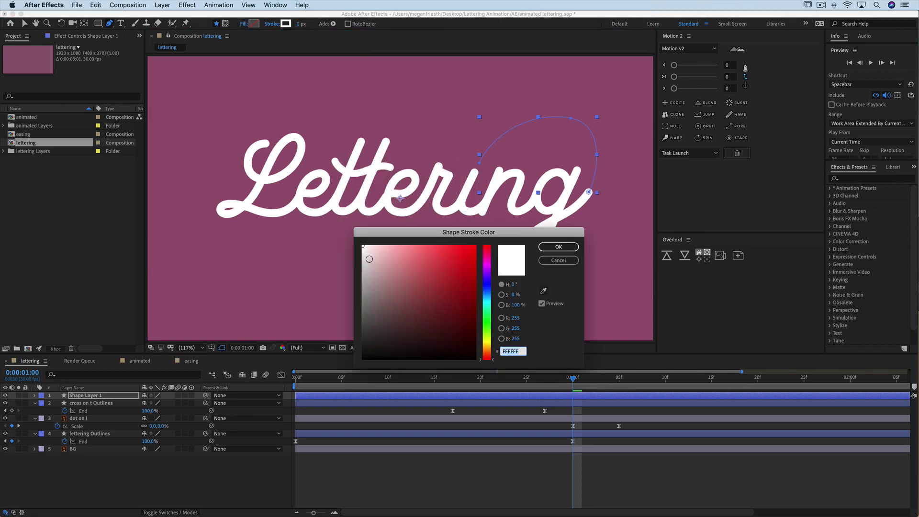
pyautogui.click(558, 247)
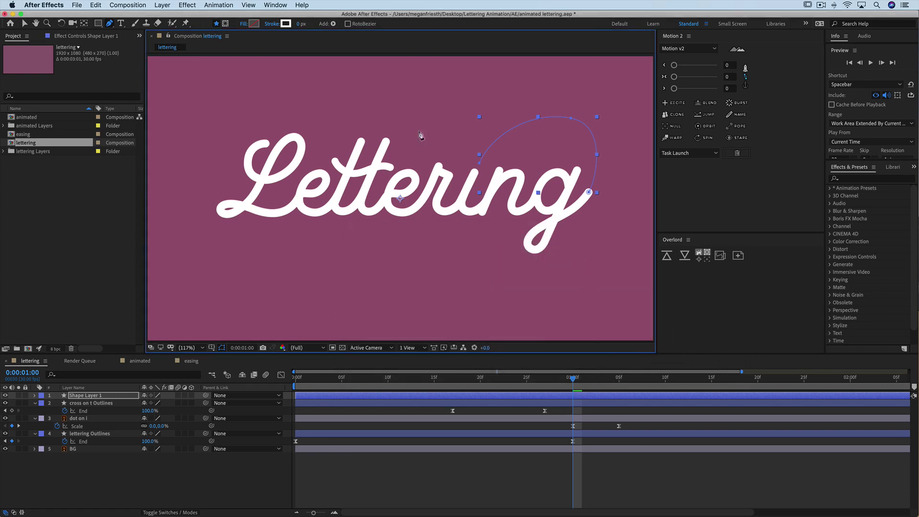
pyautogui.click(299, 24)
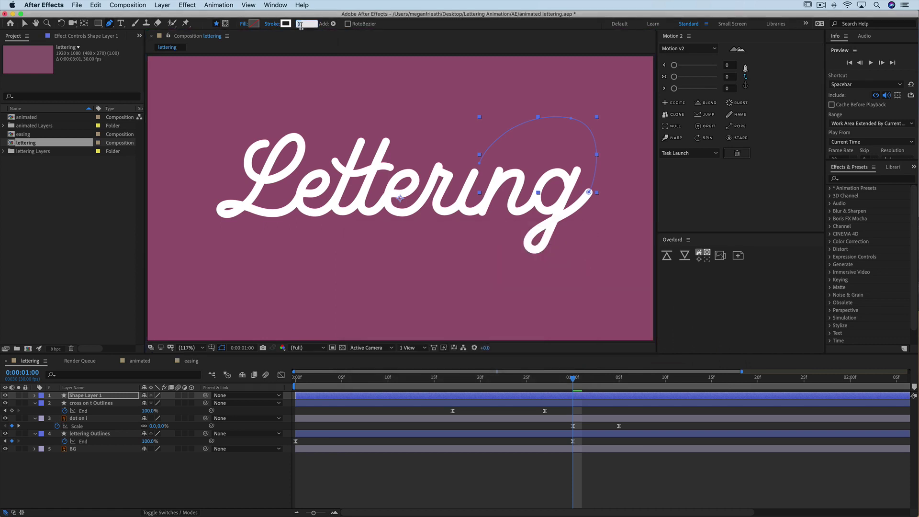
pyautogui.write('30')
pyautogui.press('Return')
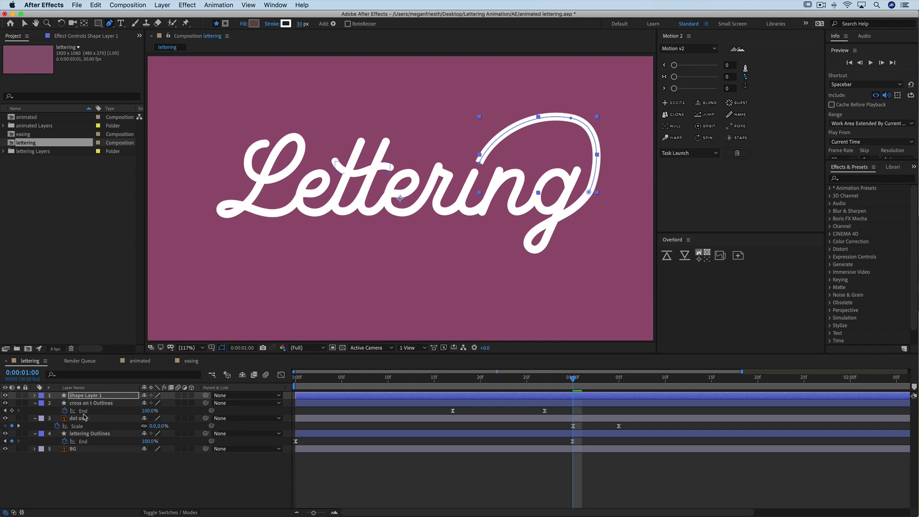
# Expand Shape Layer 1's contents down to Stroke 1 and set its line cap to Round Cap
pyautogui.click(35, 395)
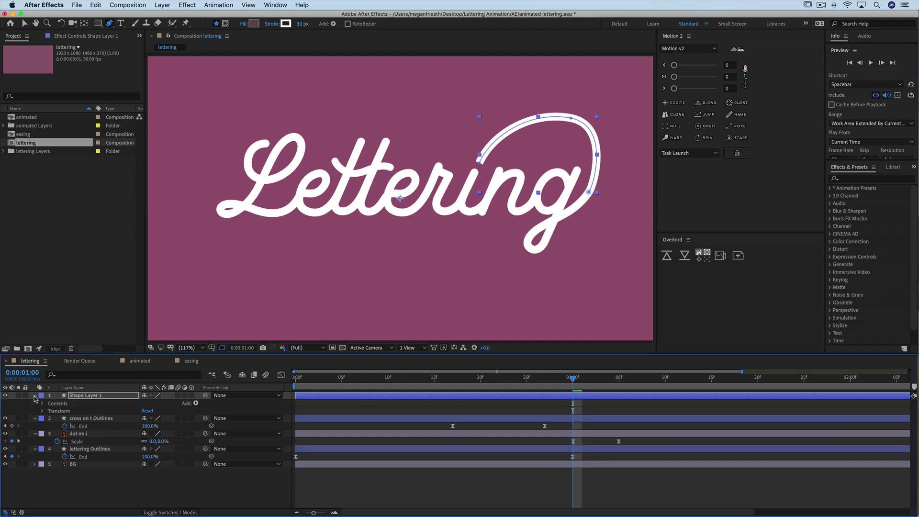
pyautogui.click(42, 403)
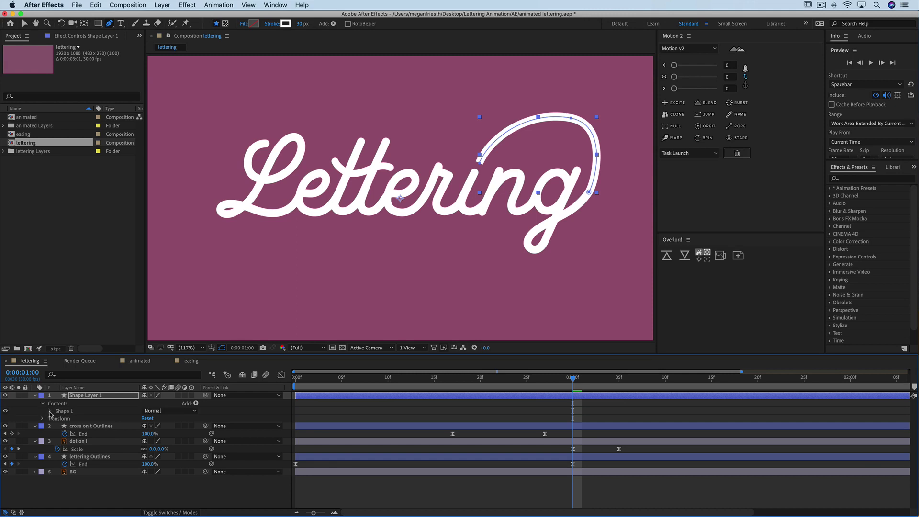
pyautogui.click(50, 410)
pyautogui.click(57, 426)
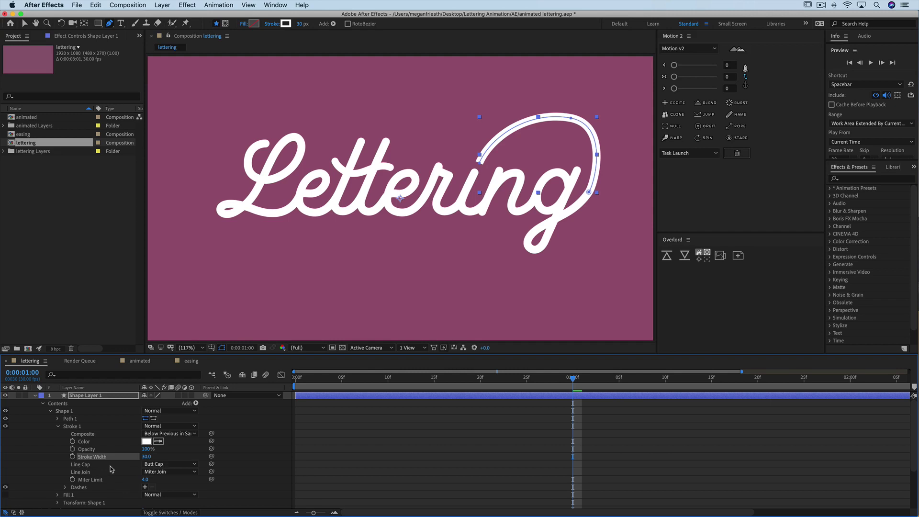
pyautogui.click(166, 464)
pyautogui.click(167, 482)
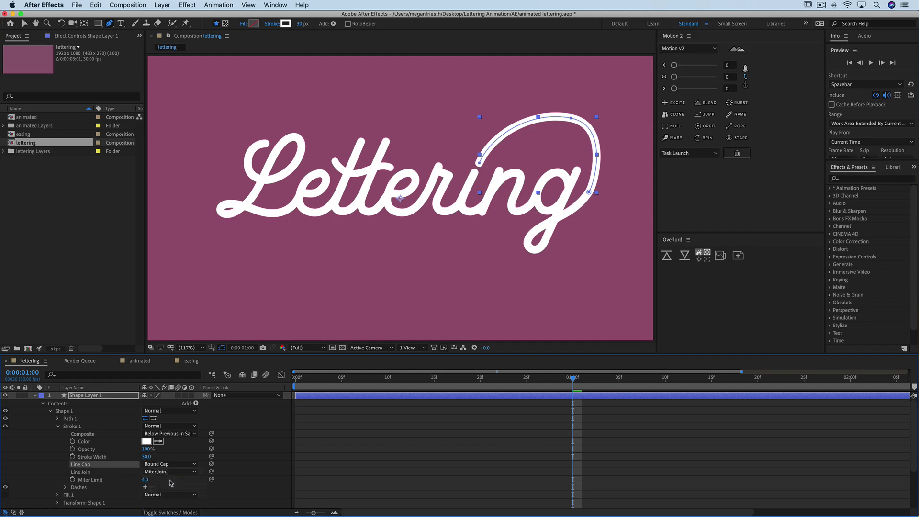
# Select Path 1 of Shape Layer 1 and nudge the curve's end point above the i slightly up and inward
pyautogui.click(58, 419)
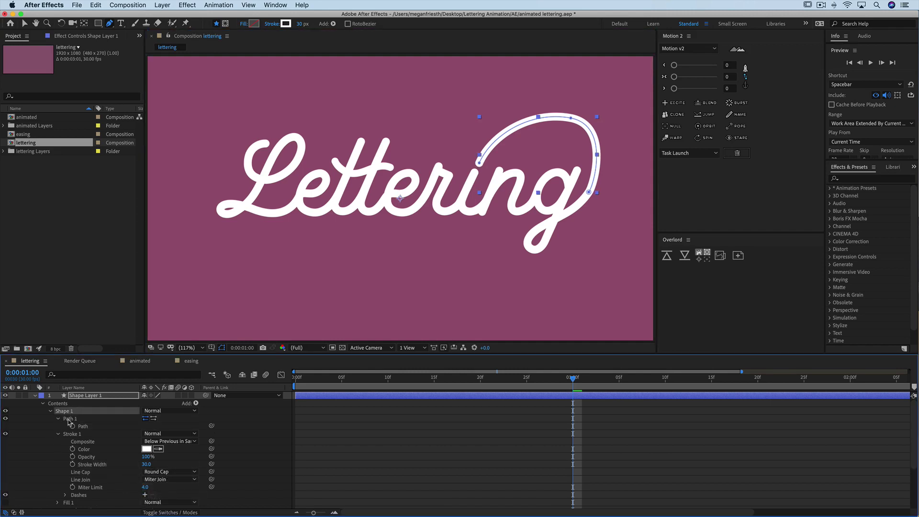
pyautogui.click(71, 419)
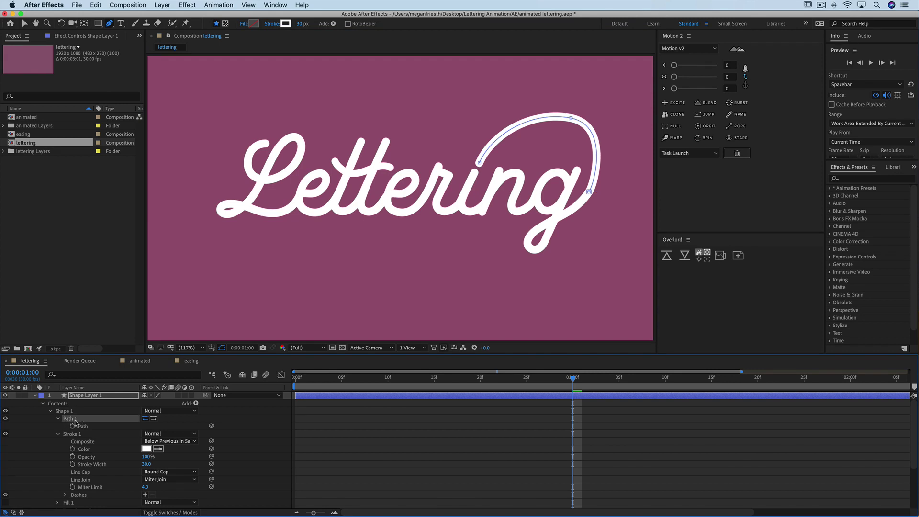
pyautogui.click(481, 161)
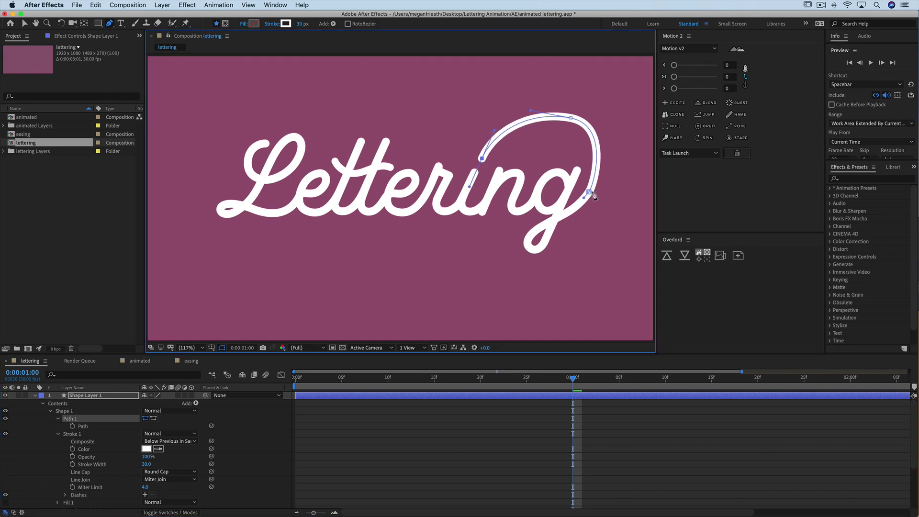
# Try to move the accent curve by its end point at the g's tail, then undo the move
pyautogui.click(84, 427)
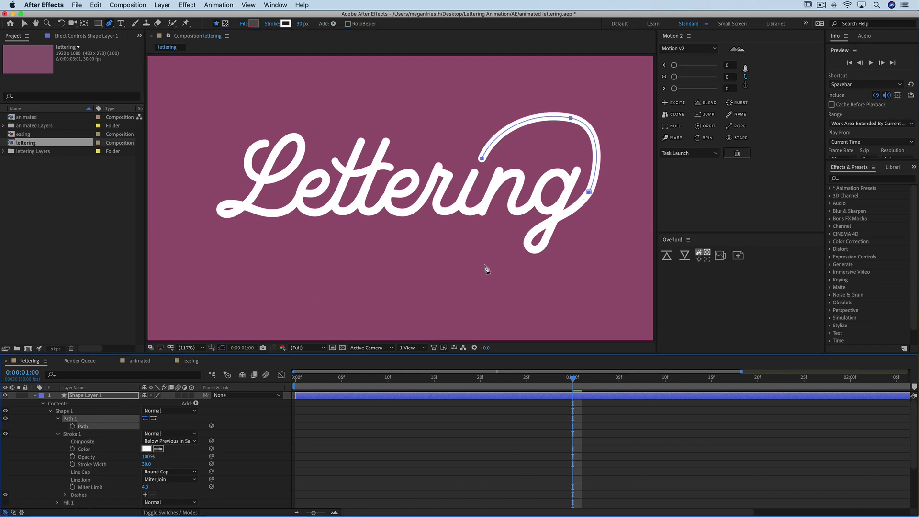
pyautogui.moveTo(588, 192)
pyautogui.mouseDown()
pyautogui.moveTo(593, 176)
pyautogui.moveTo(592, 185)
pyautogui.mouseUp()
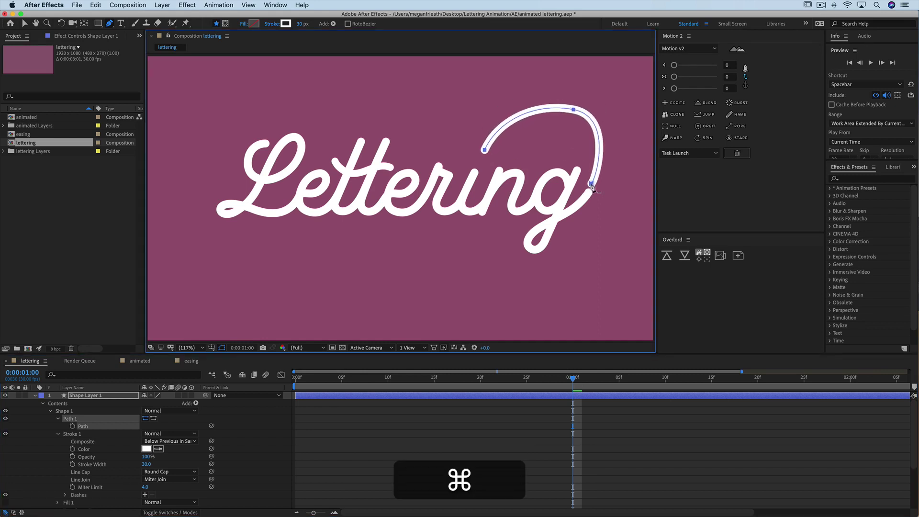
pyautogui.press('super+z')
# Reshape the accent curve into a rounder arc by angling the direction handle of its upper middle point further down toward the g
pyautogui.press(',')
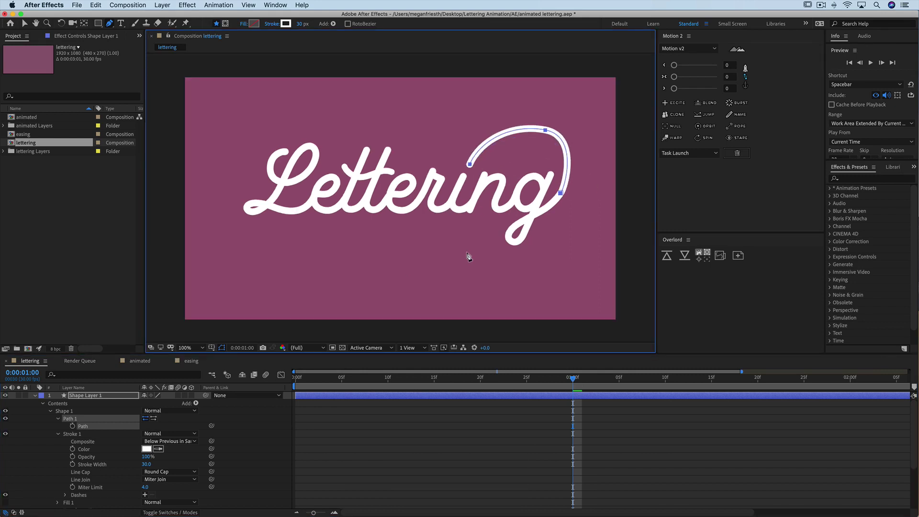
pyautogui.click(72, 419)
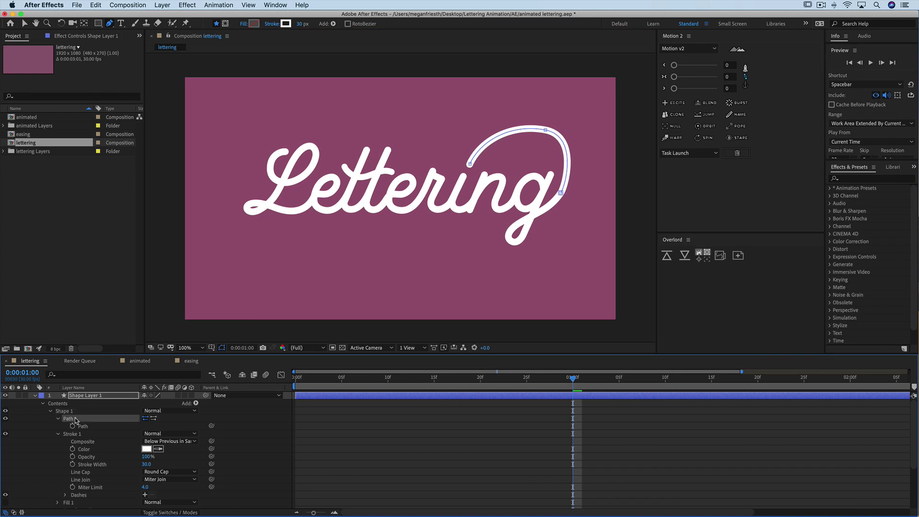
pyautogui.click(546, 130)
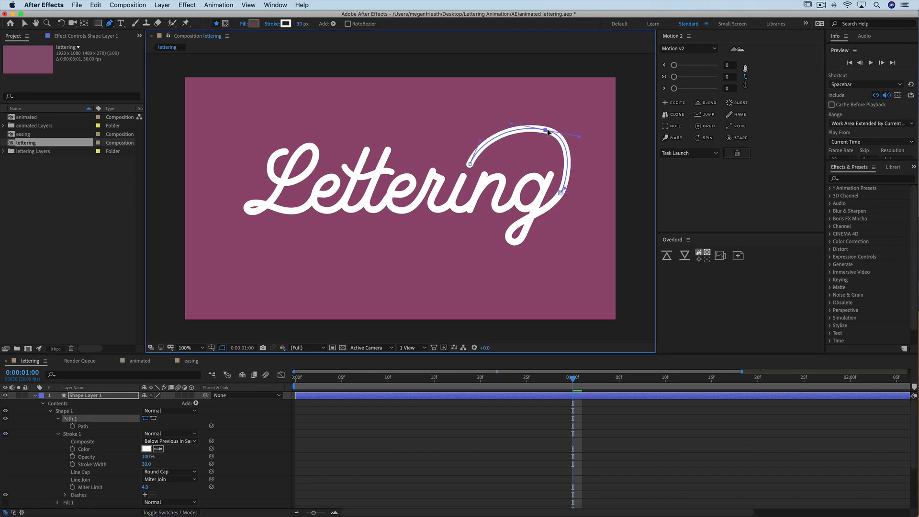
pyautogui.moveTo(579, 137); pyautogui.dragTo(583, 148)
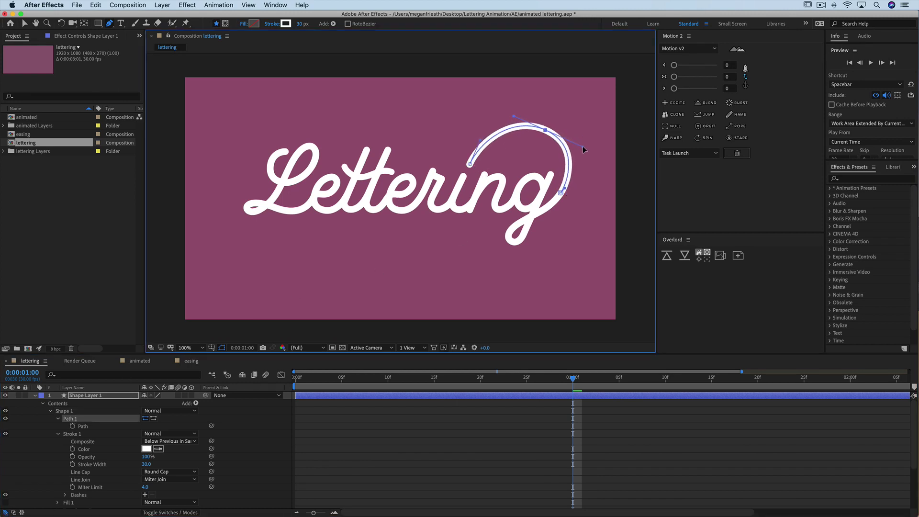
pyautogui.click(511, 426)
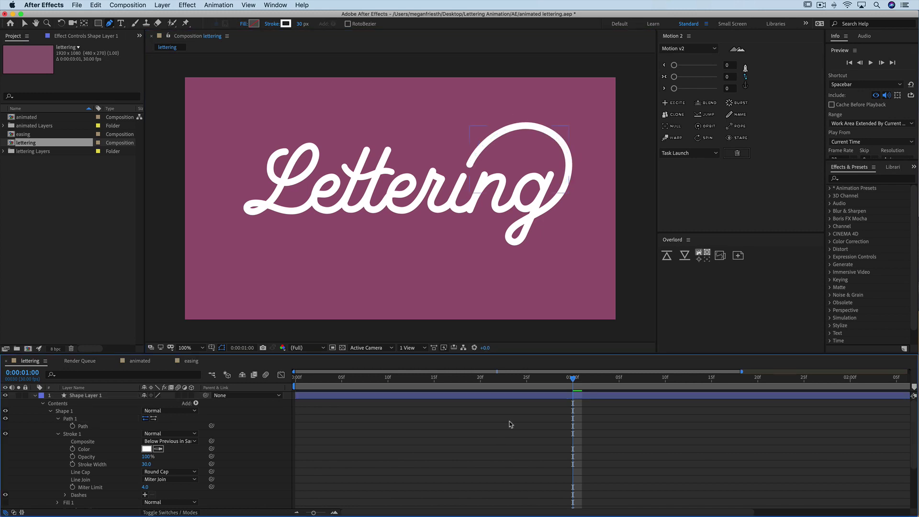
pyautogui.click(70, 418)
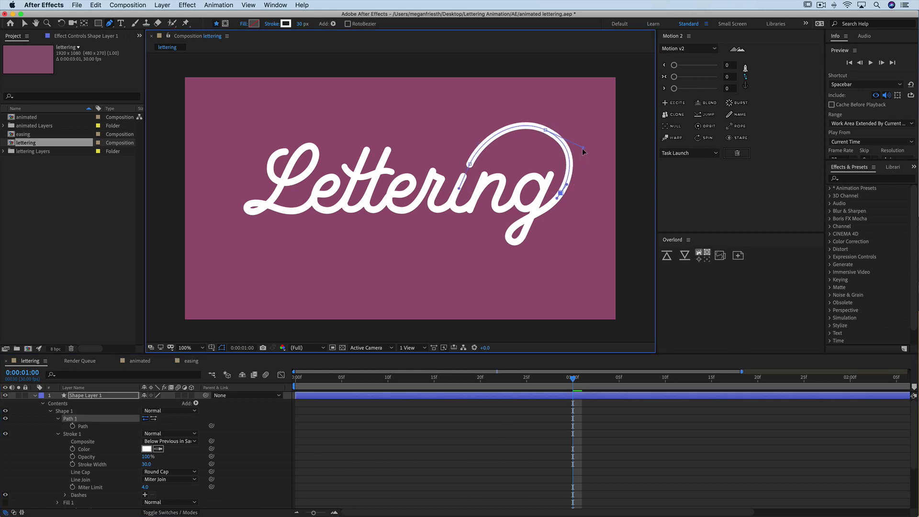
pyautogui.click(540, 464)
# Add Trim Paths to Shape Layer 1 and expand its properties
pyautogui.click(93, 396)
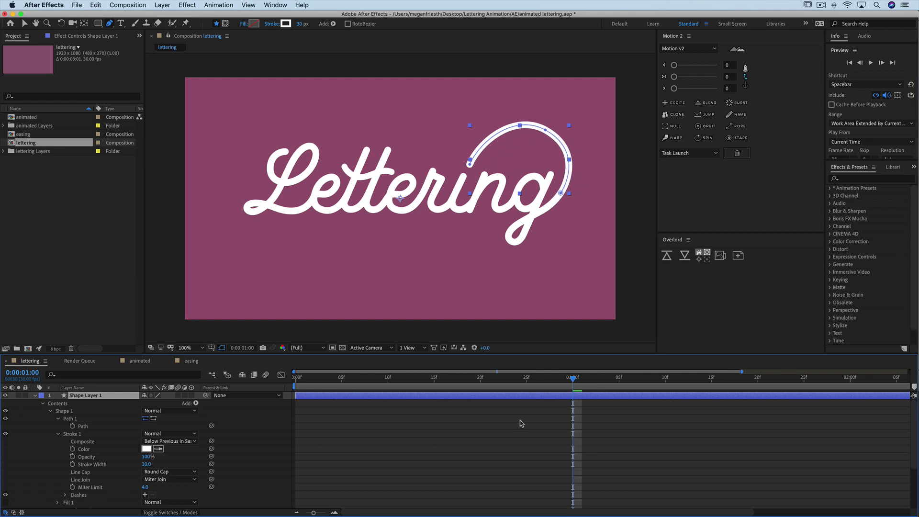
pyautogui.click(195, 403)
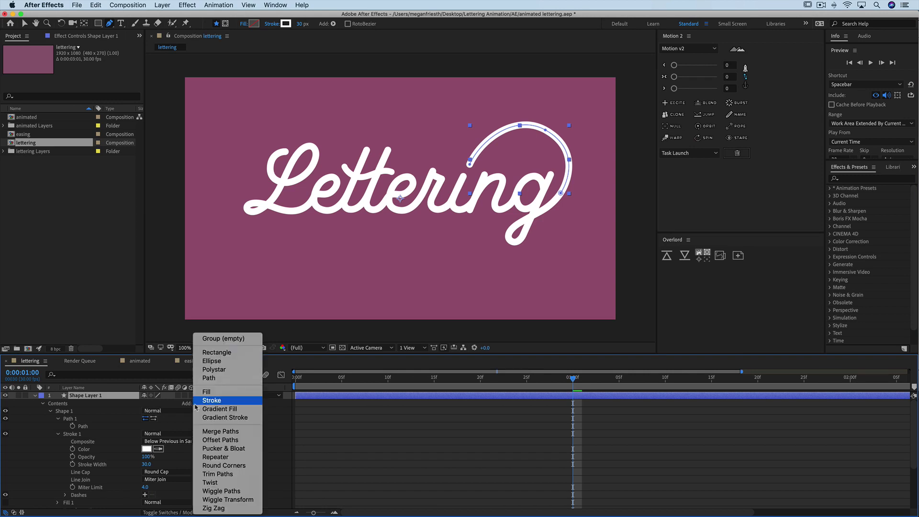
pyautogui.click(230, 474)
pyautogui.scroll(-4, 184, 472)
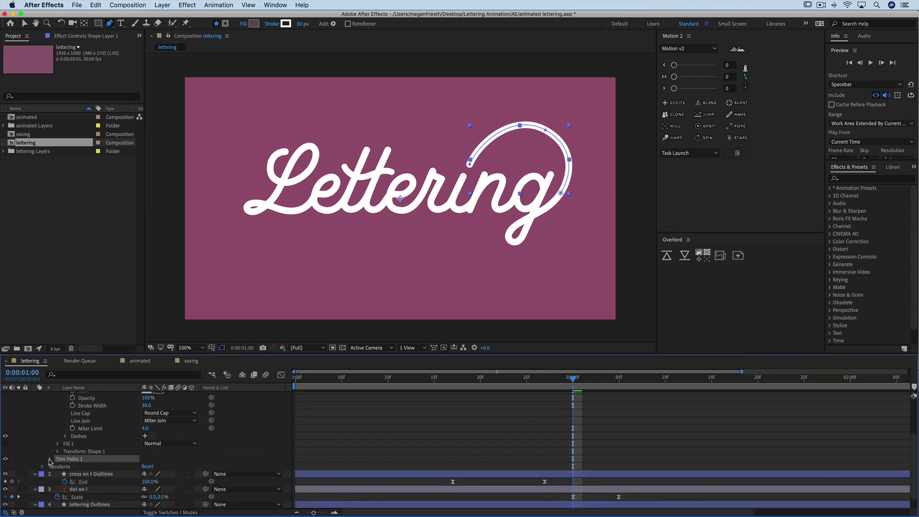
pyautogui.click(49, 459)
pyautogui.scroll(-3, 409, 444)
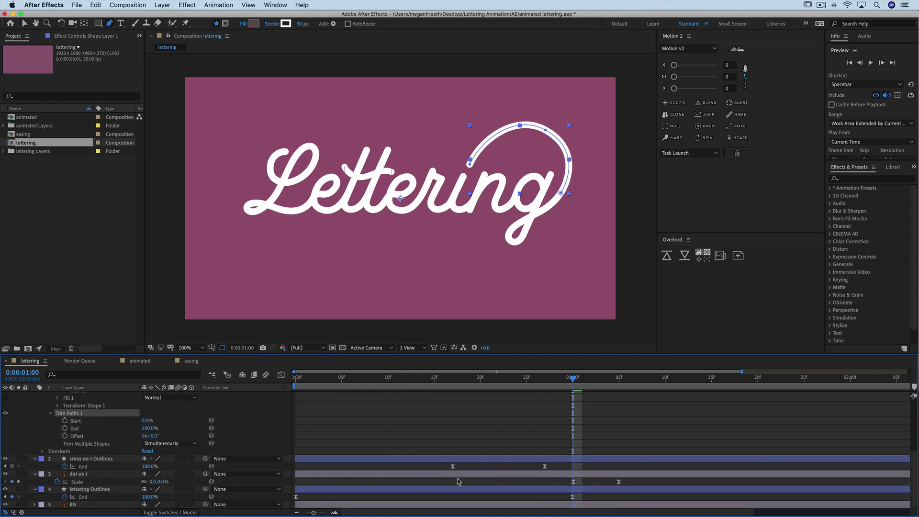
# Align the playhead with the lettering Outlines' final End keyframe at 0:00:01:00 and add End and Start keyframes to Shape Layer 1's Trim Paths
pyautogui.click(488, 491)
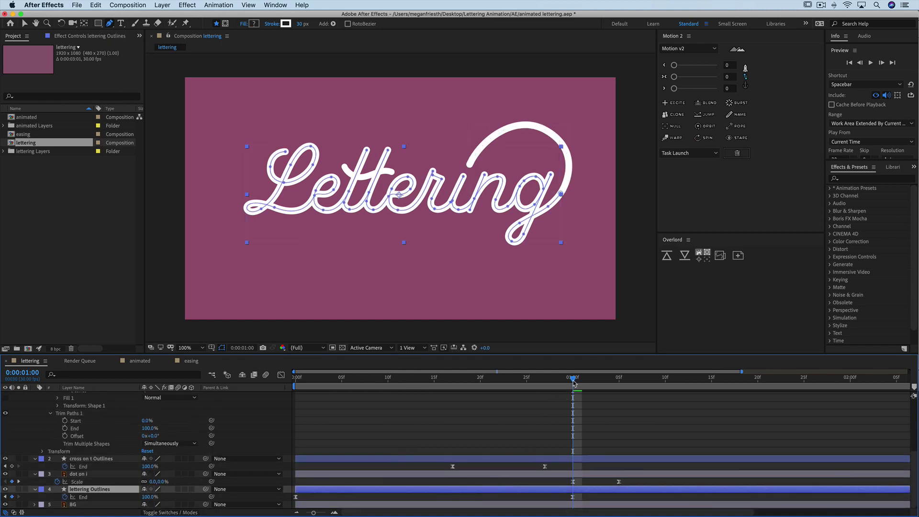
pyautogui.moveTo(574, 382)
pyautogui.mouseDown()
pyautogui.moveTo(531, 387)
pyautogui.moveTo(572, 385)
pyautogui.mouseUp()
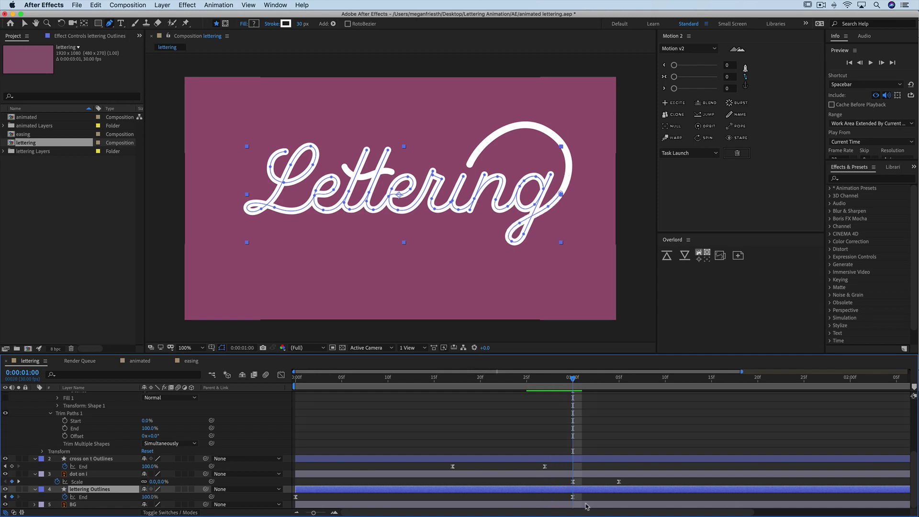
pyautogui.scroll(4, 584, 438)
pyautogui.scroll(-2, 585, 438)
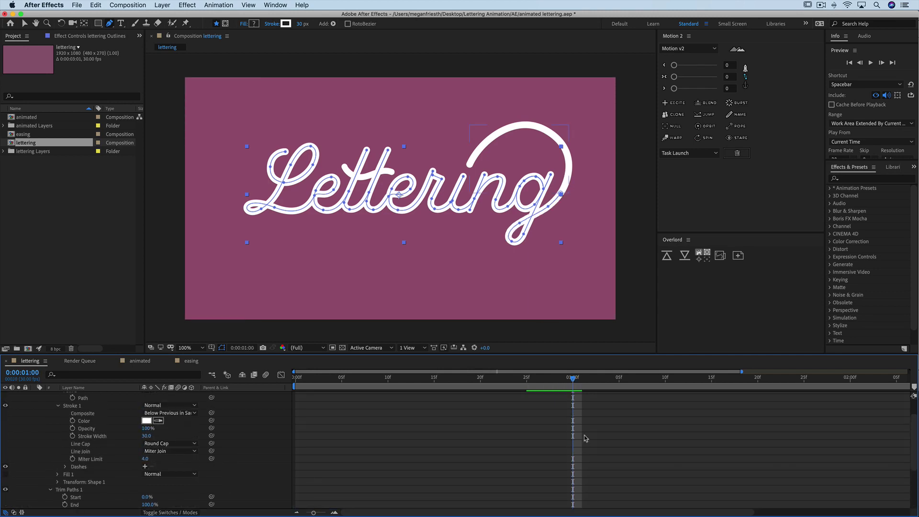
pyautogui.click(73, 467)
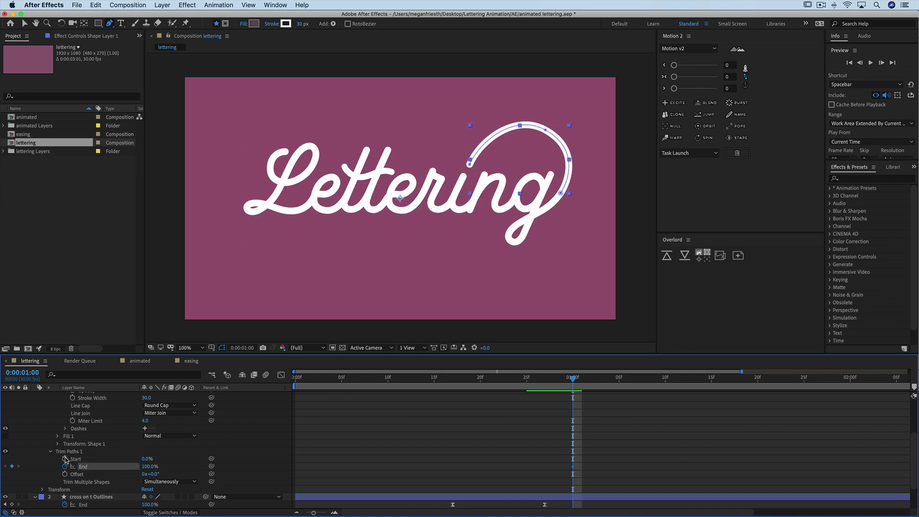
pyautogui.click(65, 459)
pyautogui.scroll(5, 485, 437)
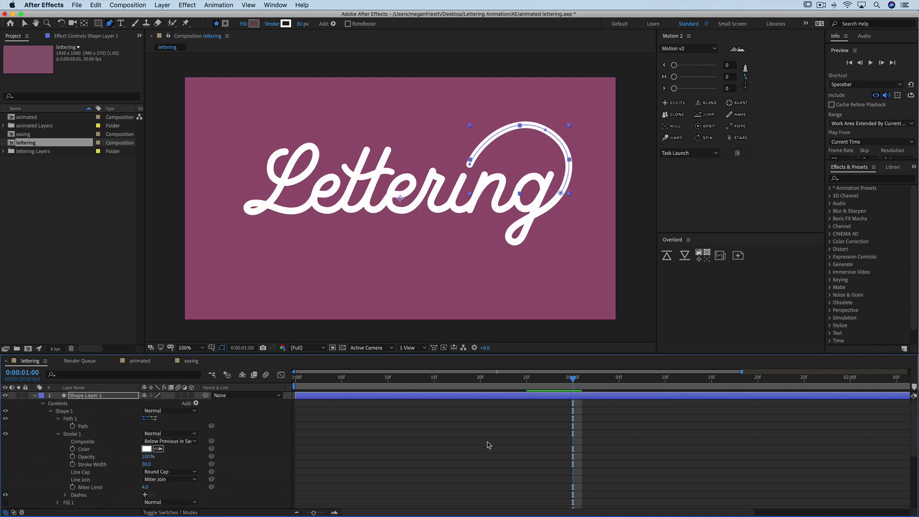
# Show only Shape Layer 1's keyframed properties and set its End to 0% at 0:00:01:00
pyautogui.press('u')
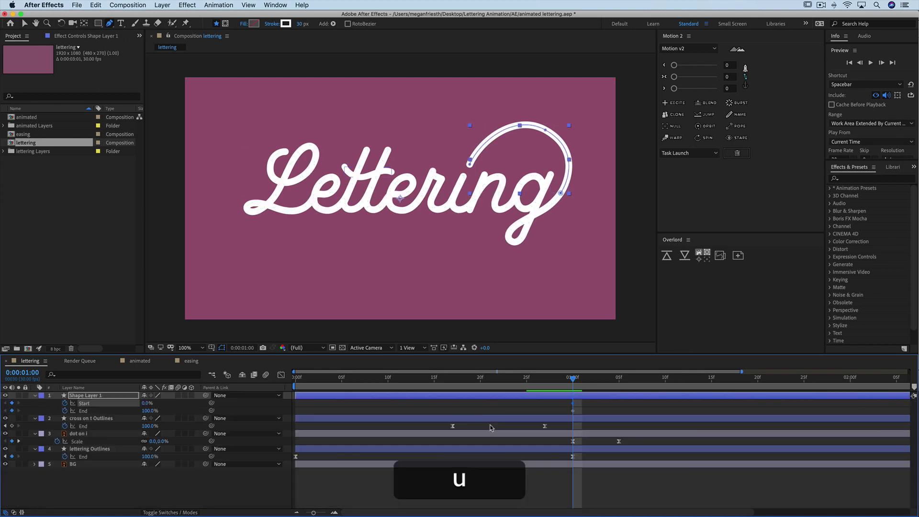
pyautogui.press('super+z')
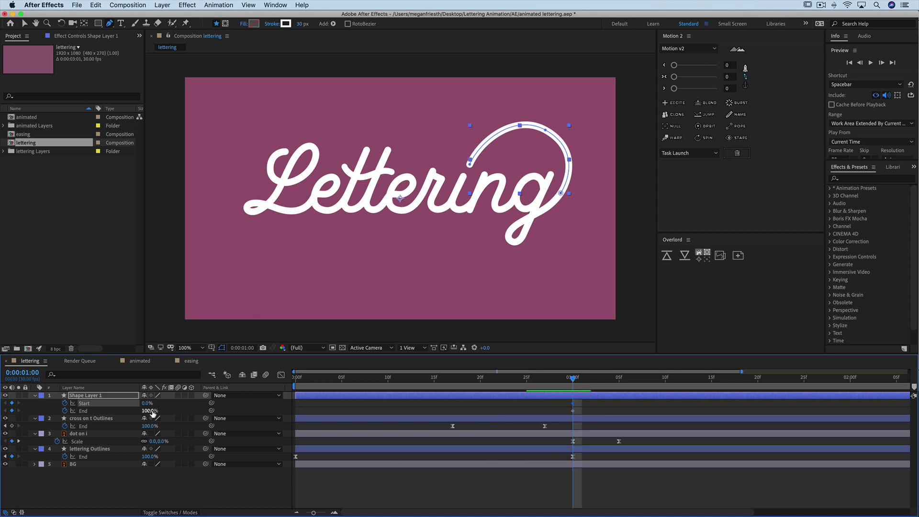
pyautogui.moveTo(151, 412); pyautogui.dragTo(102, 412)
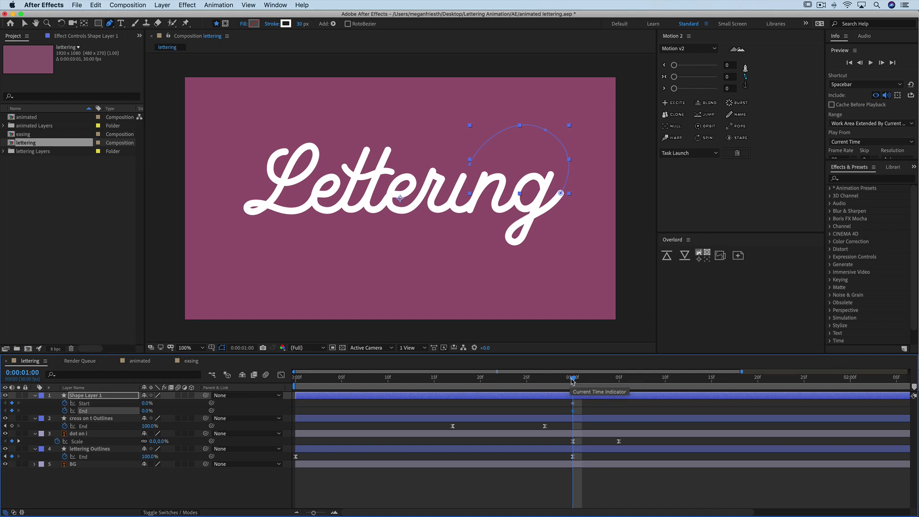
# At 0:00:01:07, set Shape Layer 1's End and Start to 100%, then return to 0:00:01:00
pyautogui.moveTo(573, 381); pyautogui.dragTo(638, 383)
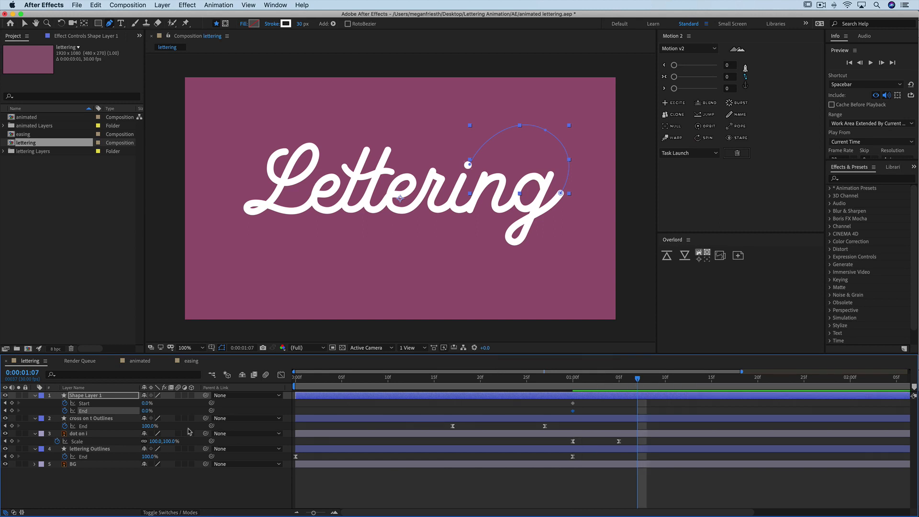
pyautogui.moveTo(144, 411); pyautogui.dragTo(200, 411)
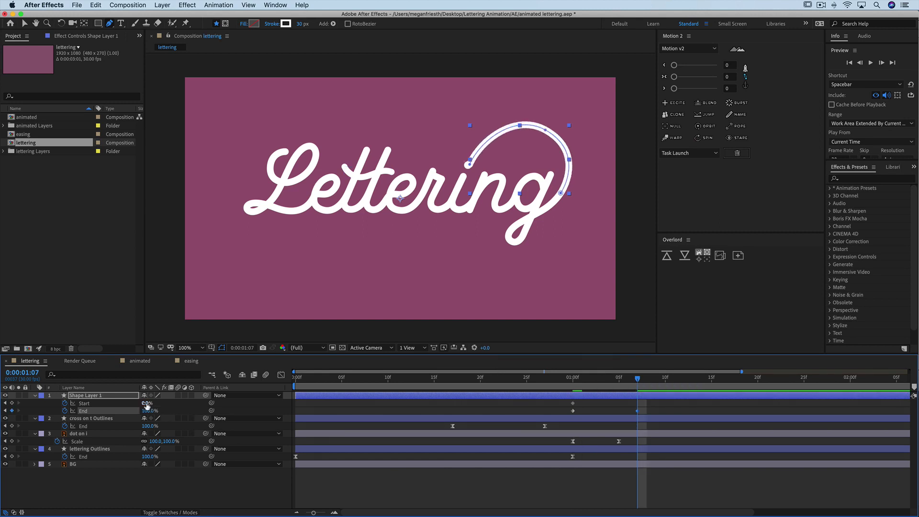
pyautogui.moveTo(144, 403); pyautogui.dragTo(466, 384)
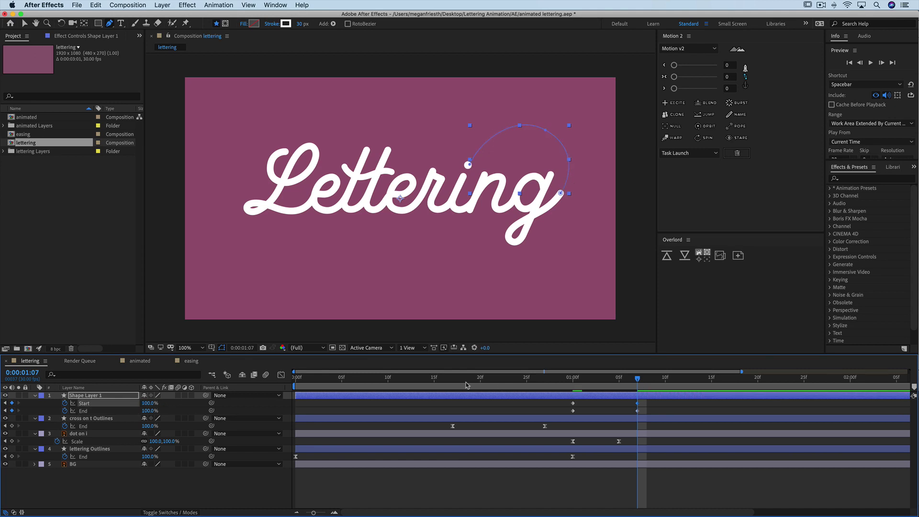
pyautogui.moveTo(574, 381)
pyautogui.mouseDown()
pyautogui.moveTo(638, 381)
pyautogui.moveTo(574, 382)
pyautogui.mouseUp()
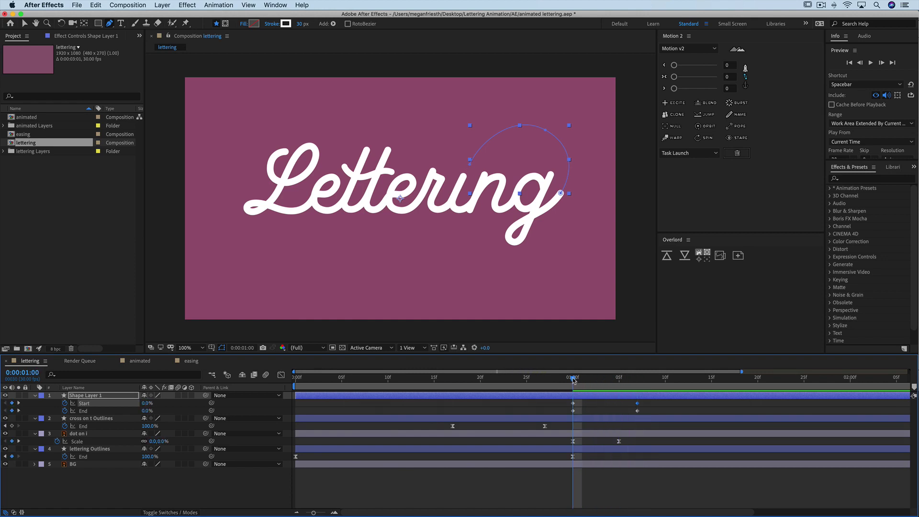
# Offset Shape Layer 1's two Start keyframes one frame later than its End keyframes
pyautogui.press('pagedown')
pyautogui.press('pagedown')
pyautogui.press('pagedown')
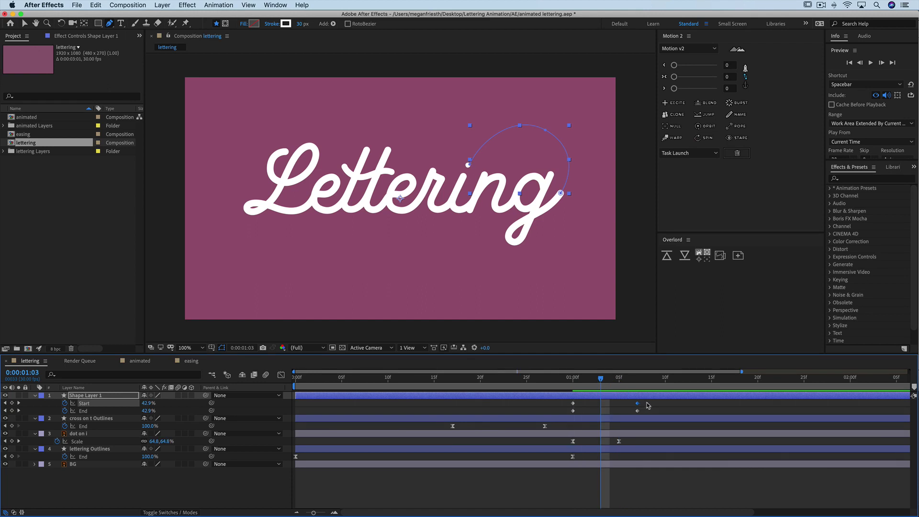
pyautogui.keyDown('shift'); pyautogui.click(573, 403); pyautogui.keyUp('shift')
pyautogui.moveTo(577, 404); pyautogui.dragTo(581, 405)
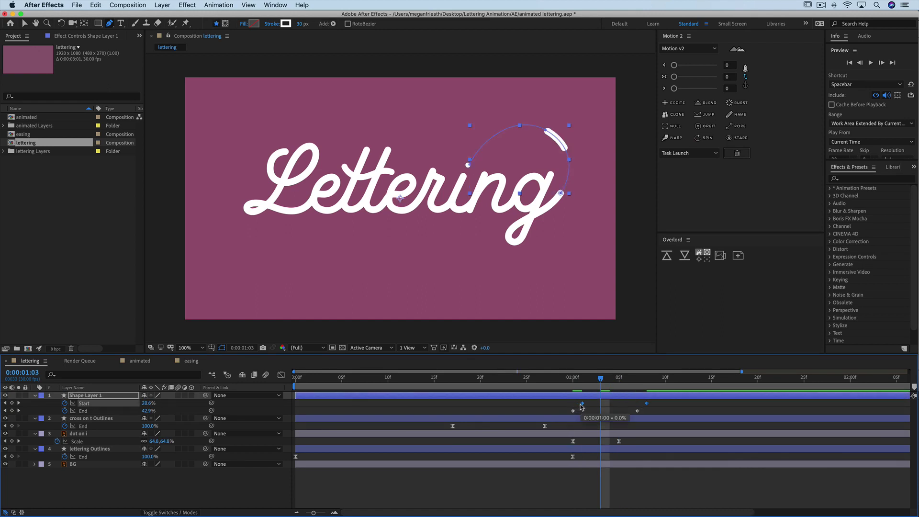
pyautogui.click(619, 407)
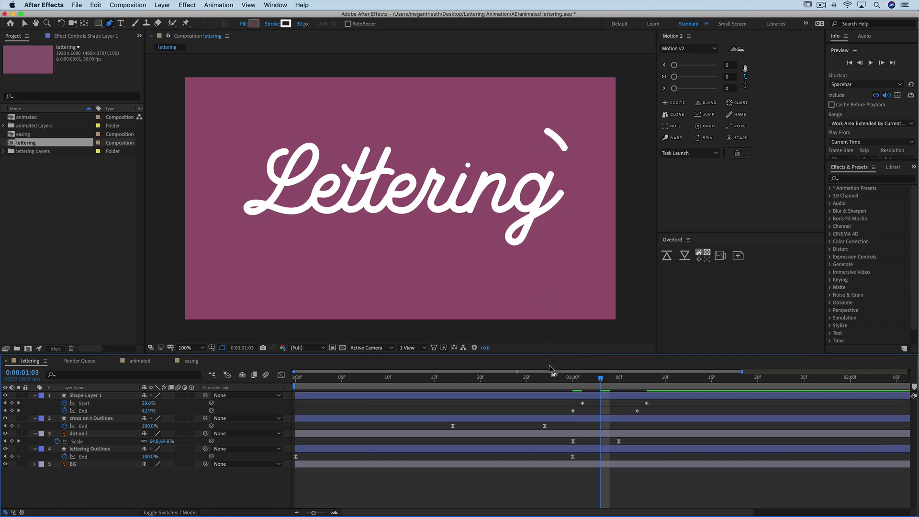
# Move Shape Layer 1's first Start keyframe back to 0:00:01:00, in line with the first End keyframe
pyautogui.click(575, 384)
pyautogui.click(583, 404)
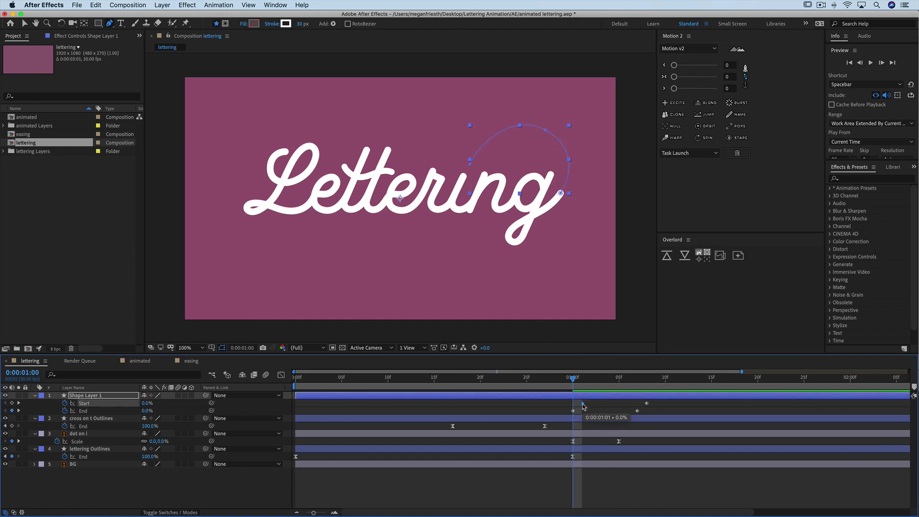
pyautogui.moveTo(583, 405)
pyautogui.mouseDown()
pyautogui.moveTo(574, 406)
pyautogui.moveTo(579, 380)
pyautogui.moveTo(639, 381)
pyautogui.mouseUp()
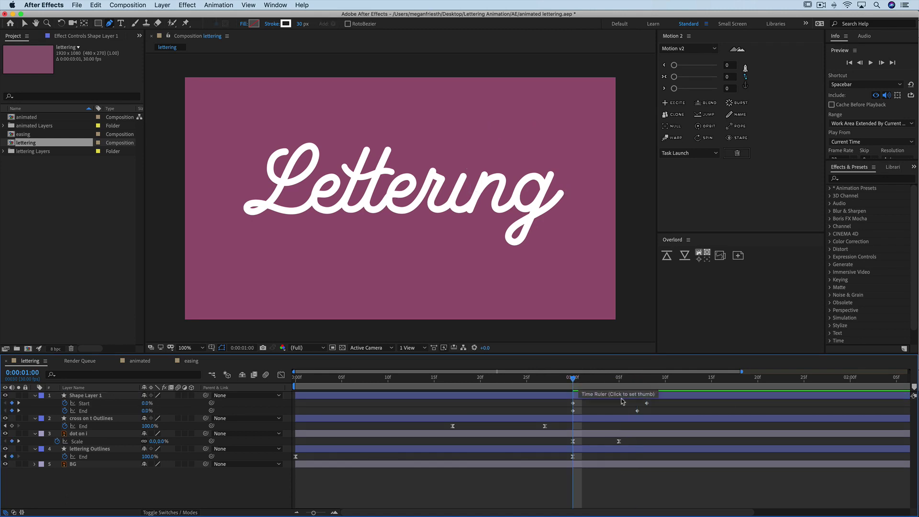
# Apply Easy Ease to all of Shape Layer 1's Start and End keyframes and preview the animation
pyautogui.moveTo(665, 403); pyautogui.dragTo(571, 413)
pyautogui.rightClick(574, 411)
pyautogui.moveTo(637, 510)
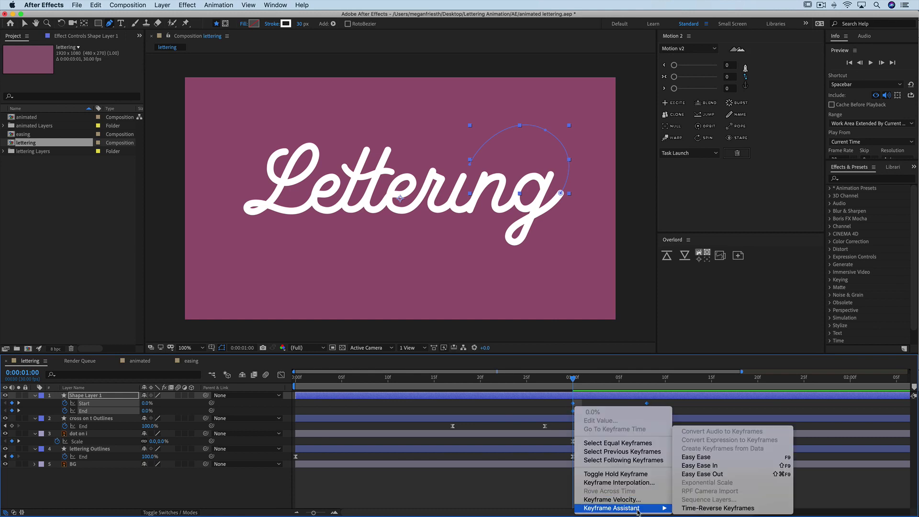
pyautogui.click(699, 457)
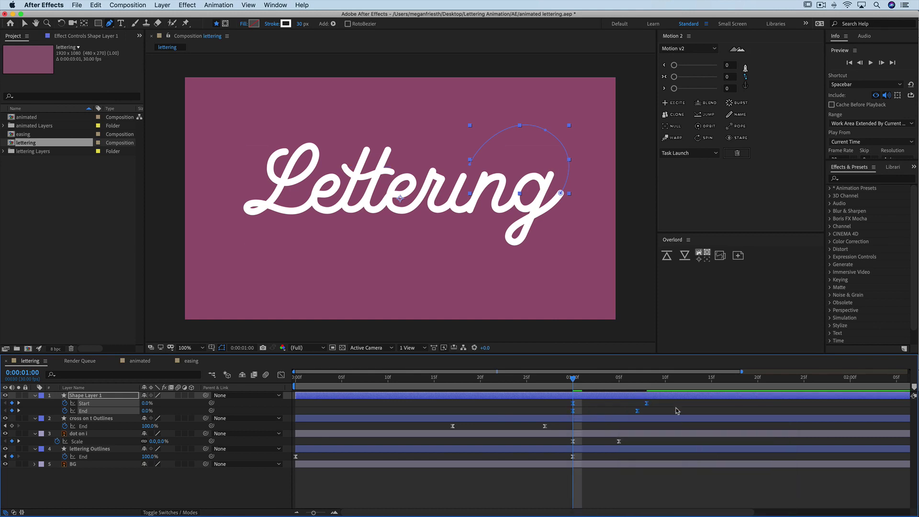
pyautogui.press('space')
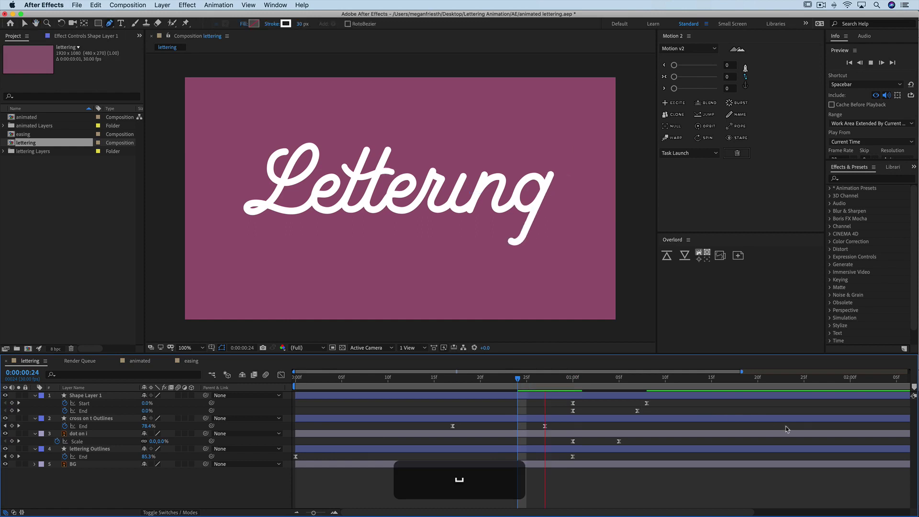
pyautogui.press('space')
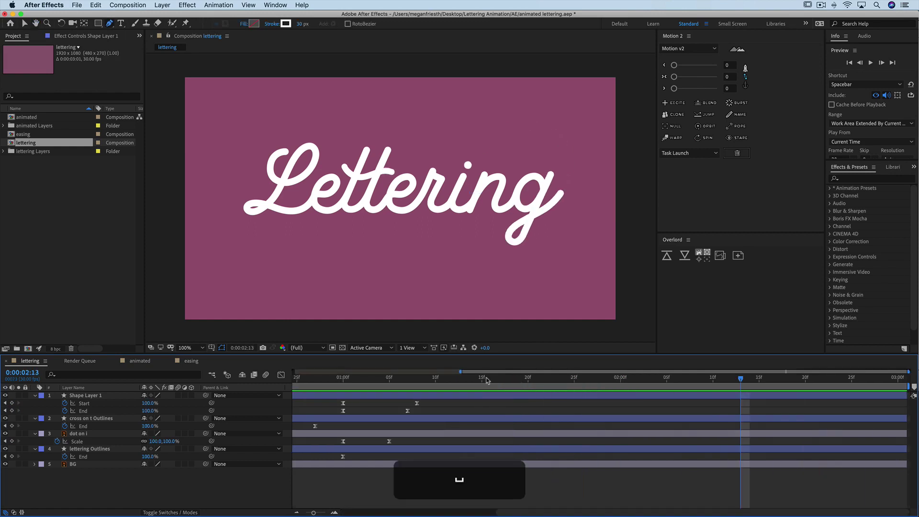
# Move Shape Layer 1's final End keyframe to 0:00:01:11 and final Start keyframe to 0:00:01:12, and preview the slower stroke
pyautogui.moveTo(669, 401)
pyautogui.mouseDown()
pyautogui.moveTo(629, 417)
pyautogui.moveTo(671, 414)
pyautogui.mouseUp()
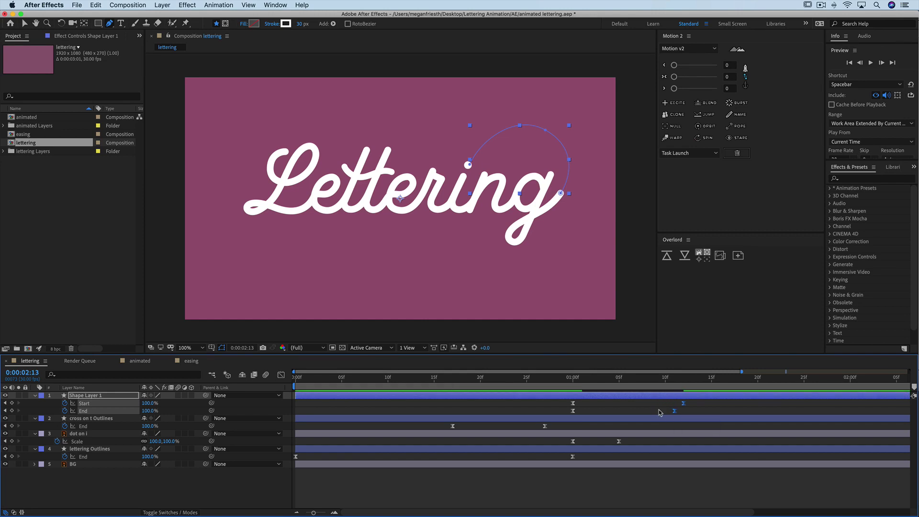
pyautogui.click(527, 380)
pyautogui.press('space')
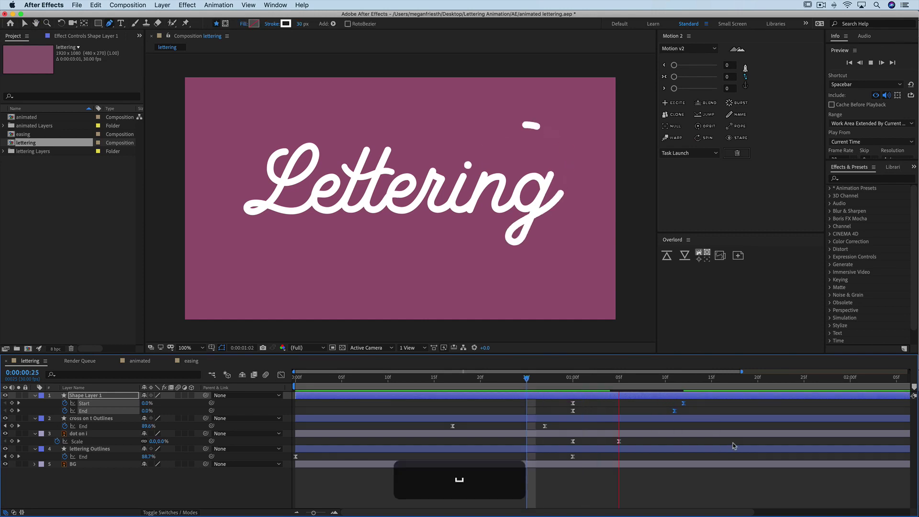
pyautogui.press('space')
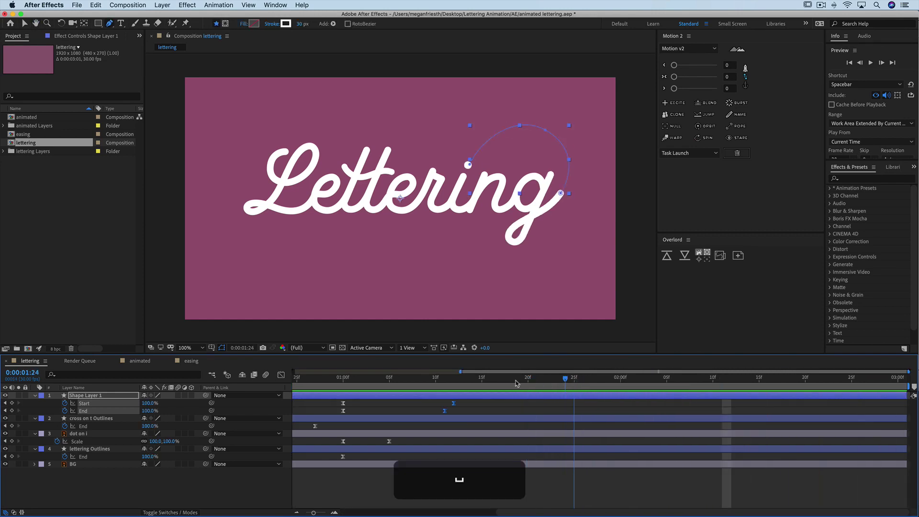
# Check the stroke at 0:00:01:06, lengthen it by moving the final Start keyframe to 0:00:01:14, and play the animation from the beginning
pyautogui.moveTo(340, 381); pyautogui.dragTo(400, 390)
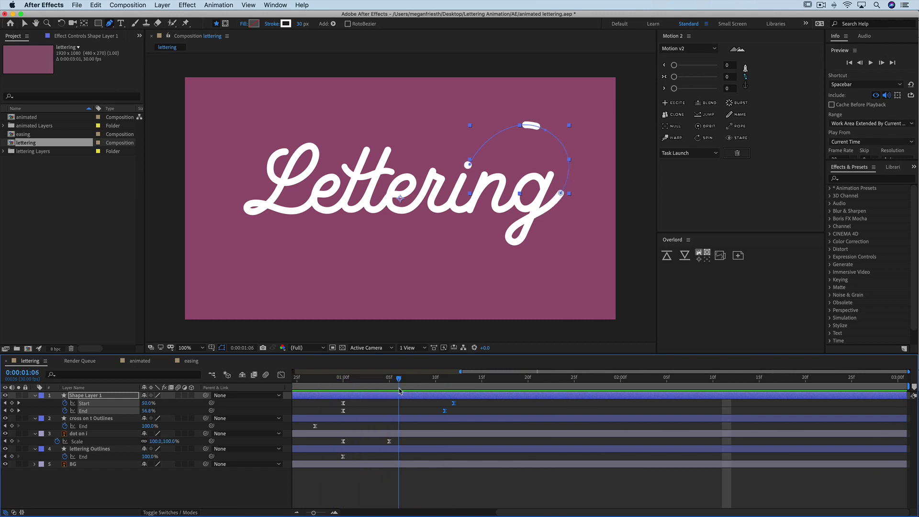
pyautogui.hscroll(-5, 412, 397)
pyautogui.click(548, 413)
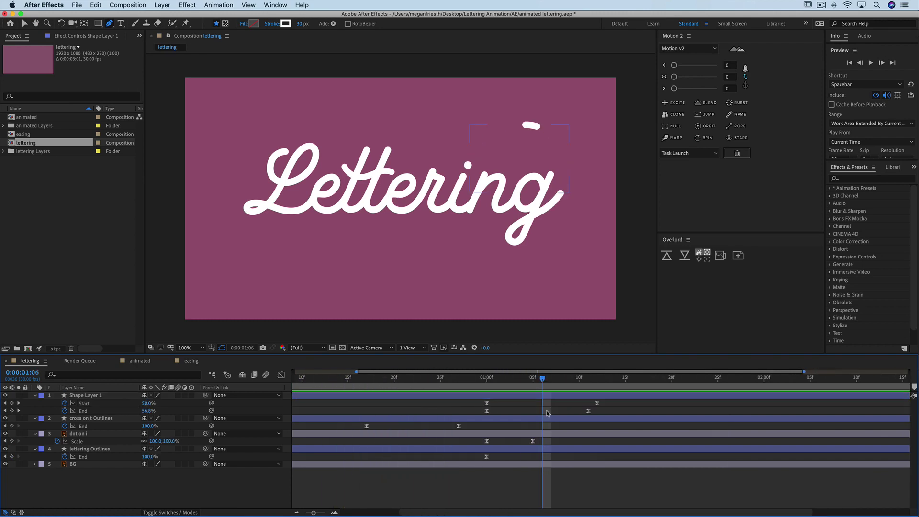
pyautogui.press('super+z')
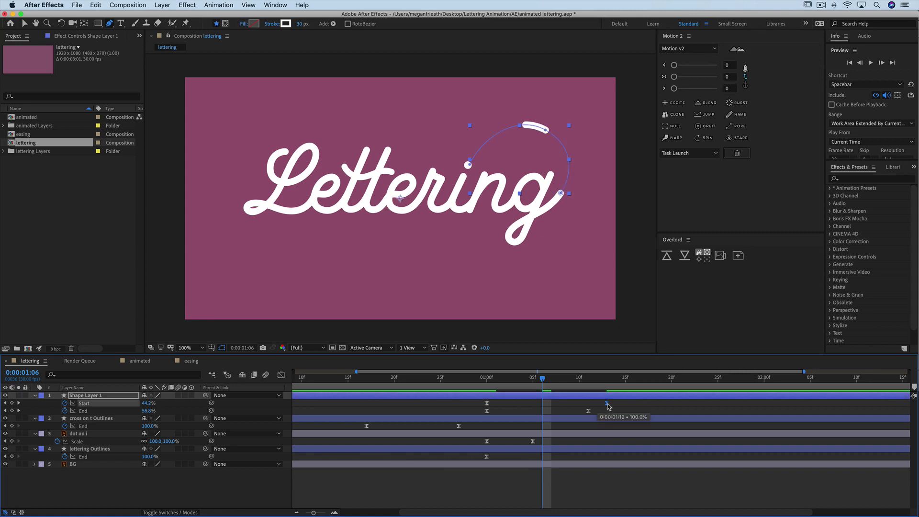
pyautogui.moveTo(615, 403); pyautogui.dragTo(615, 406)
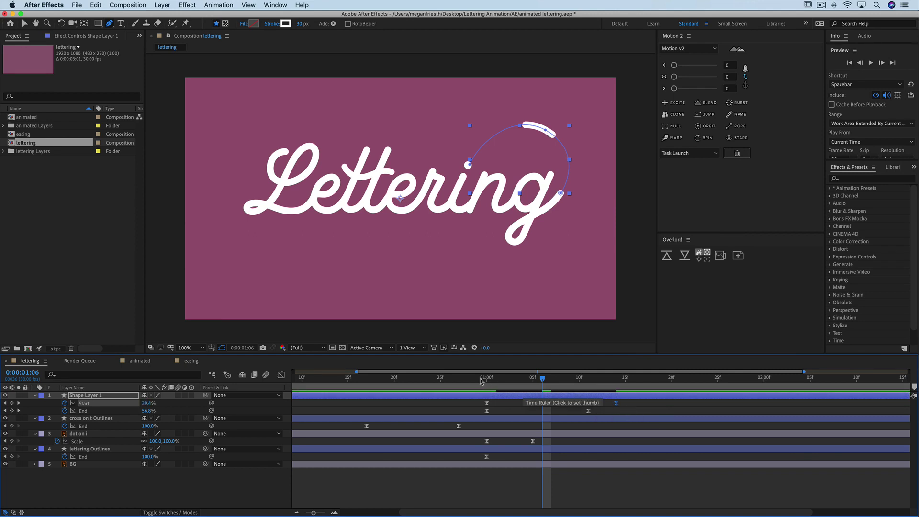
pyautogui.hscroll(-3, 306, 505)
pyautogui.click(298, 381)
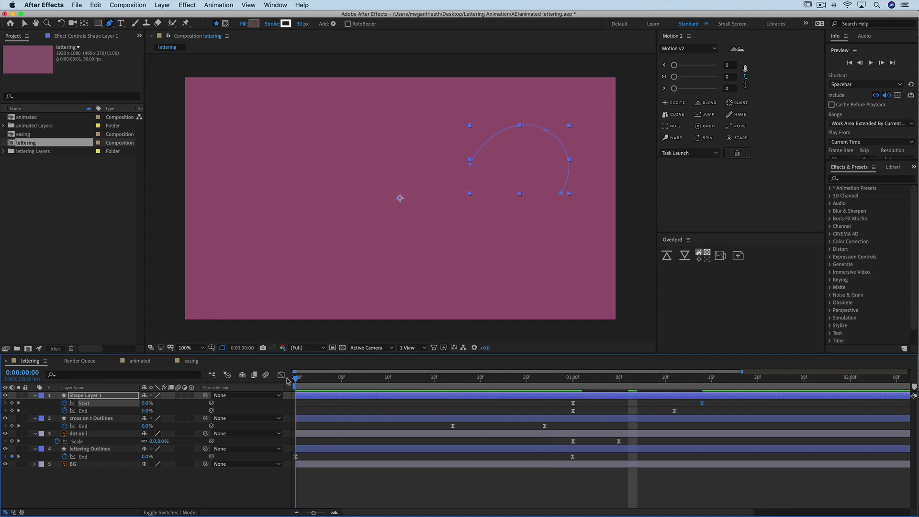
pyautogui.press('space')
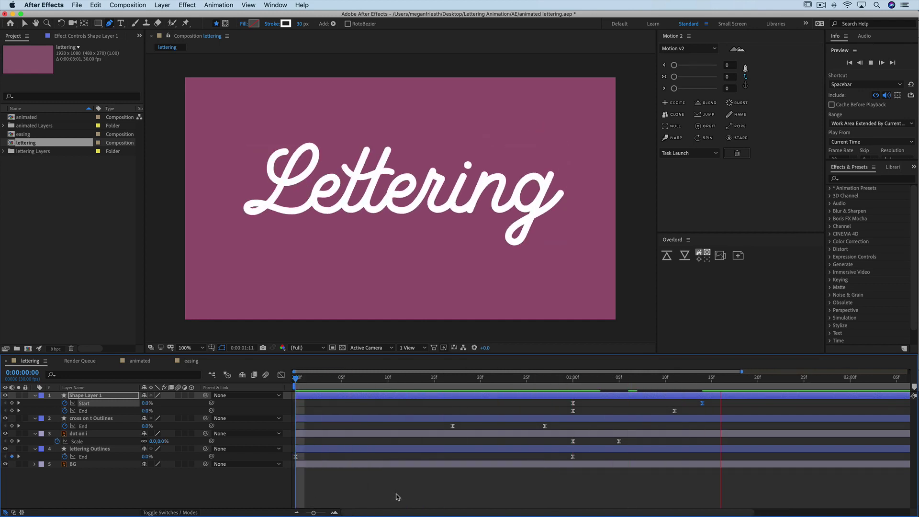
# At 0:00:01:12, reposition the end point of Shape Layer 1's Path 1 onto the centre of the i's dot
pyautogui.click(573, 379)
pyautogui.moveTo(579, 380); pyautogui.dragTo(683, 386)
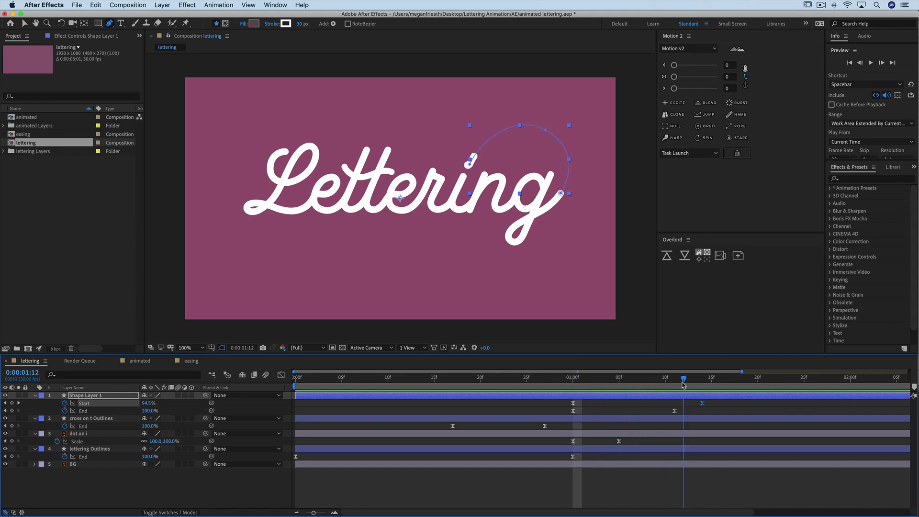
pyautogui.press('.')
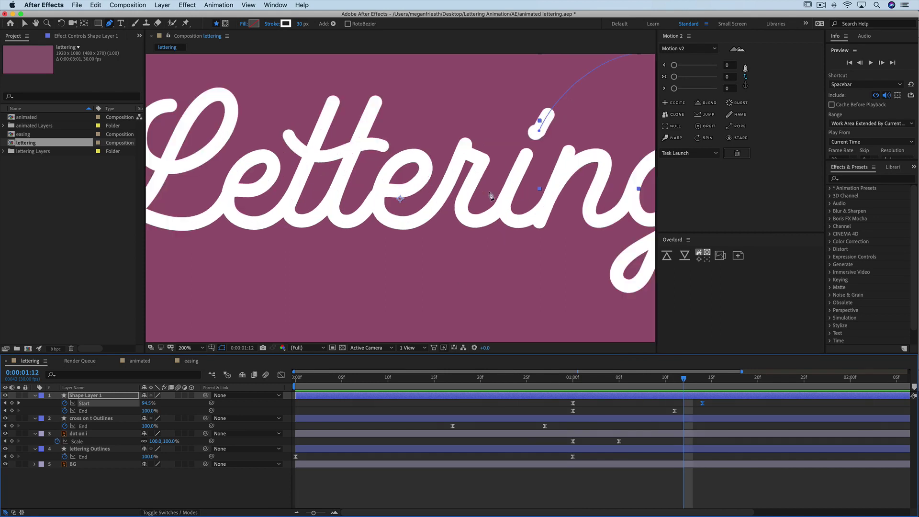
pyautogui.moveTo(530, 175); pyautogui.dragTo(452, 224)
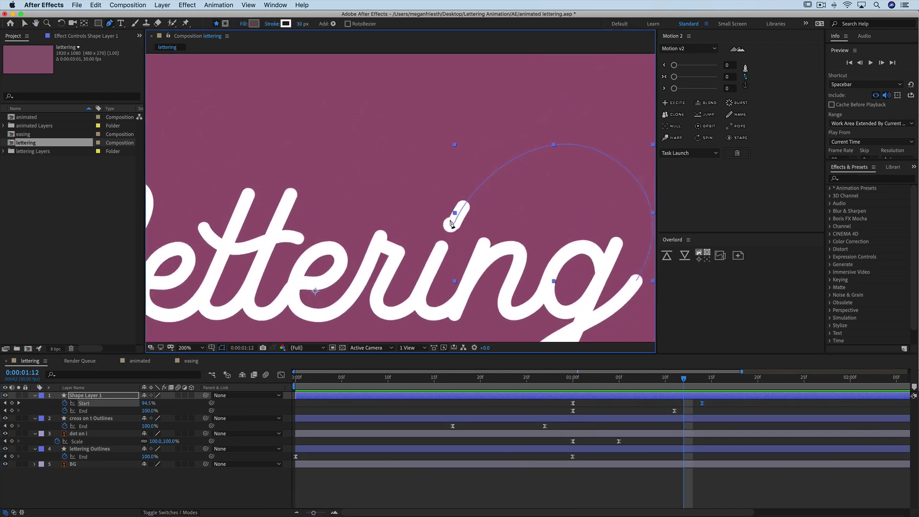
pyautogui.click(35, 395)
pyautogui.click(35, 395)
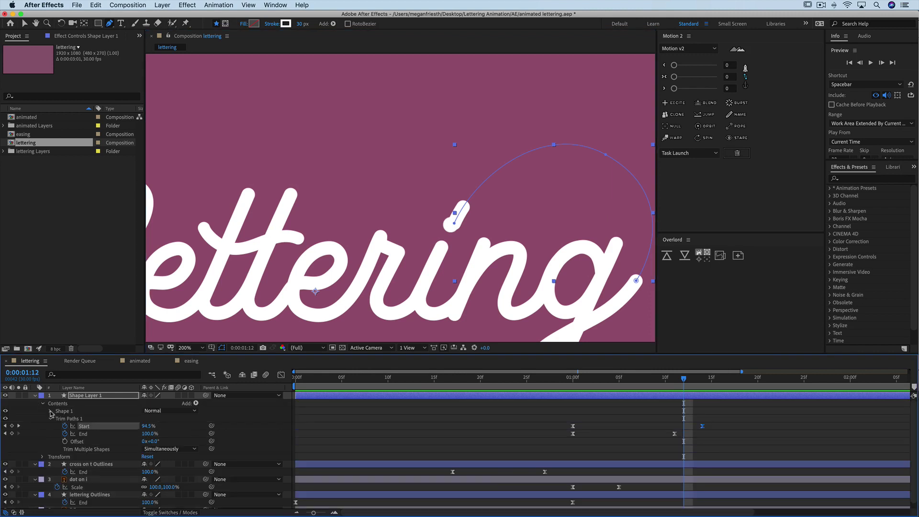
pyautogui.click(51, 411)
pyautogui.click(70, 418)
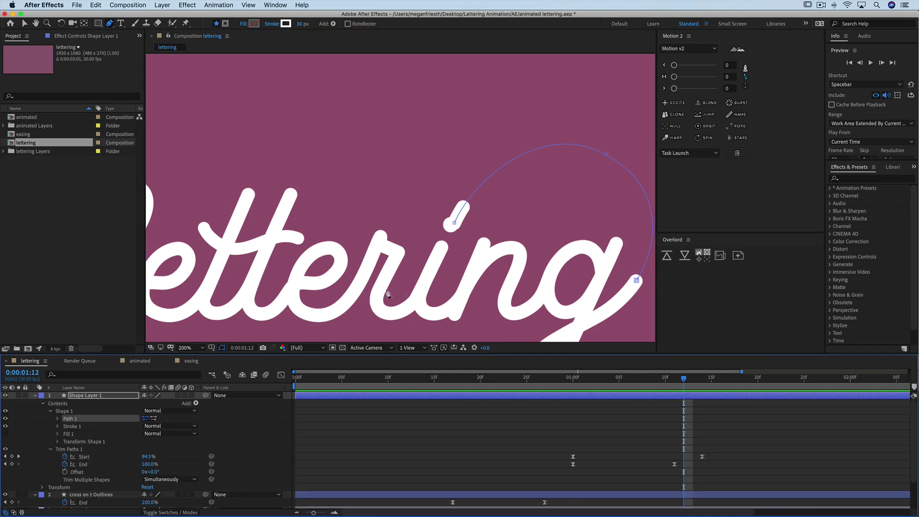
pyautogui.click(454, 225)
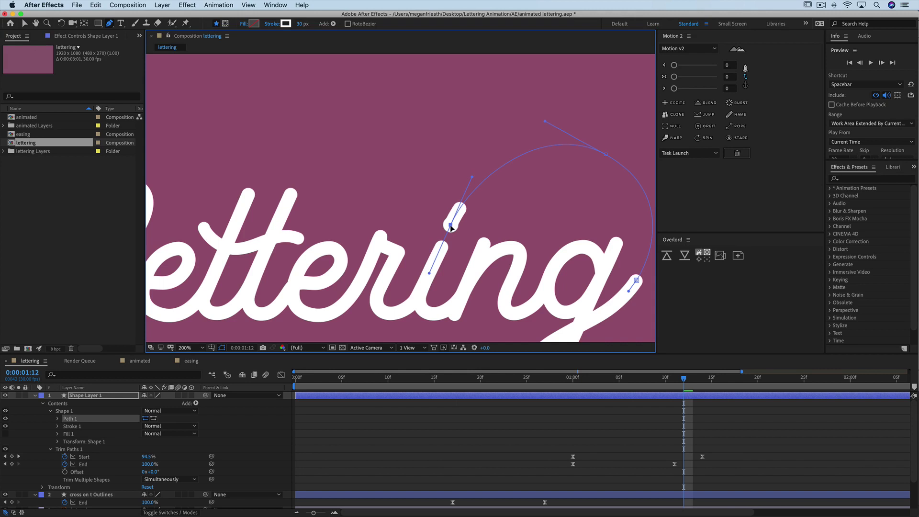
# Move both Scale keyframes of the dot on i layer later, so scaling starts at Shape Layer 1's final End keyframe
pyautogui.scroll(-5, 693, 459)
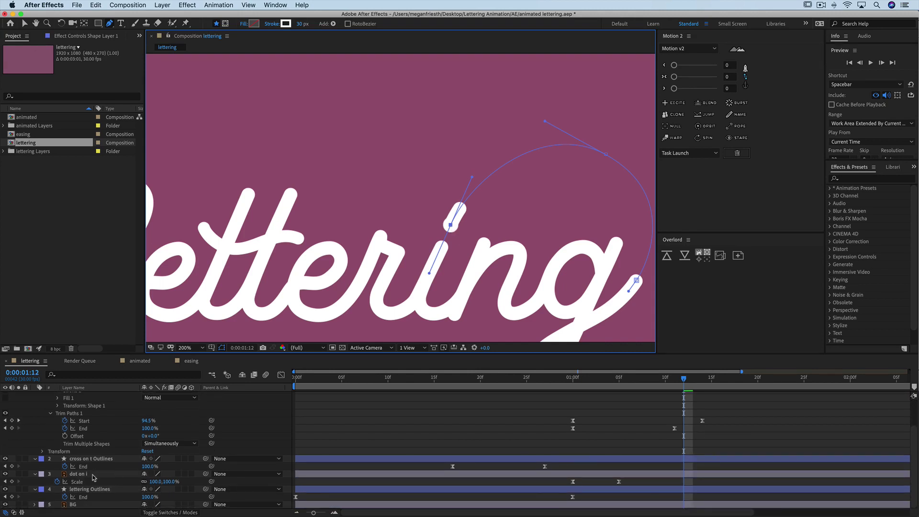
pyautogui.click(93, 475)
pyautogui.moveTo(650, 485); pyautogui.dragTo(573, 485)
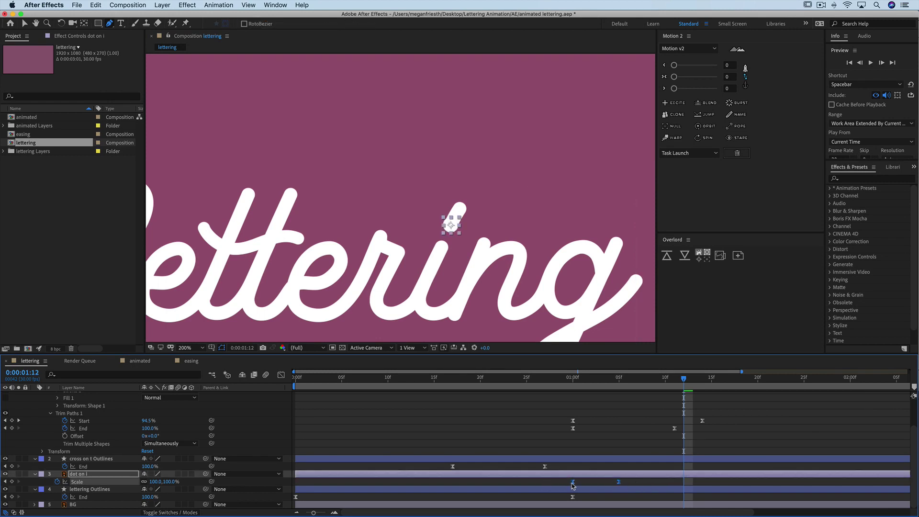
pyautogui.moveTo(638, 484); pyautogui.dragTo(684, 486)
# Check the dot's timing against the accent stroke with nothing selected, and play the lettering animation from the beginning
pyautogui.press('super+shift+a')
pyautogui.moveTo(666, 381)
pyautogui.mouseDown()
pyautogui.moveTo(747, 387)
pyautogui.moveTo(636, 387)
pyautogui.moveTo(732, 386)
pyautogui.mouseUp()
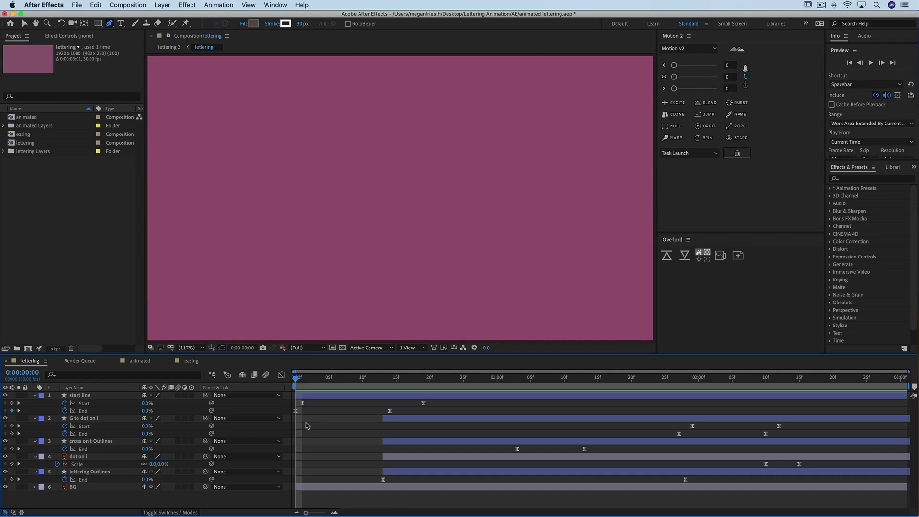
pyautogui.press('space')
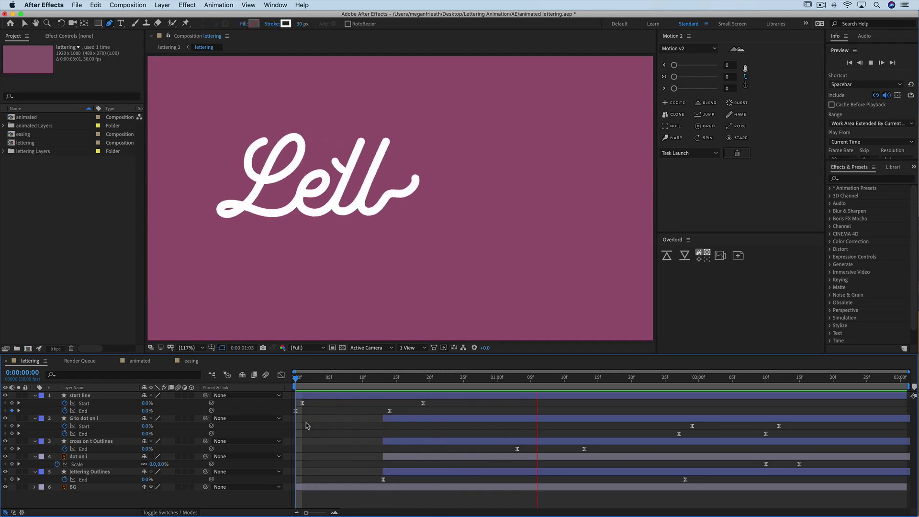